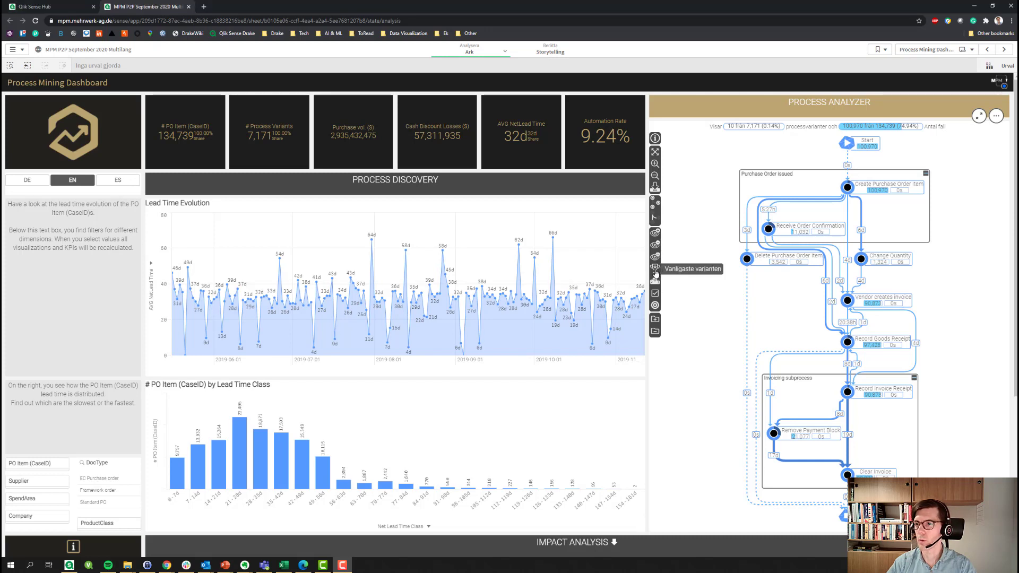
- Show only the most common variant in the process graph, and add the following variants one at a time up to three
click(656, 269)
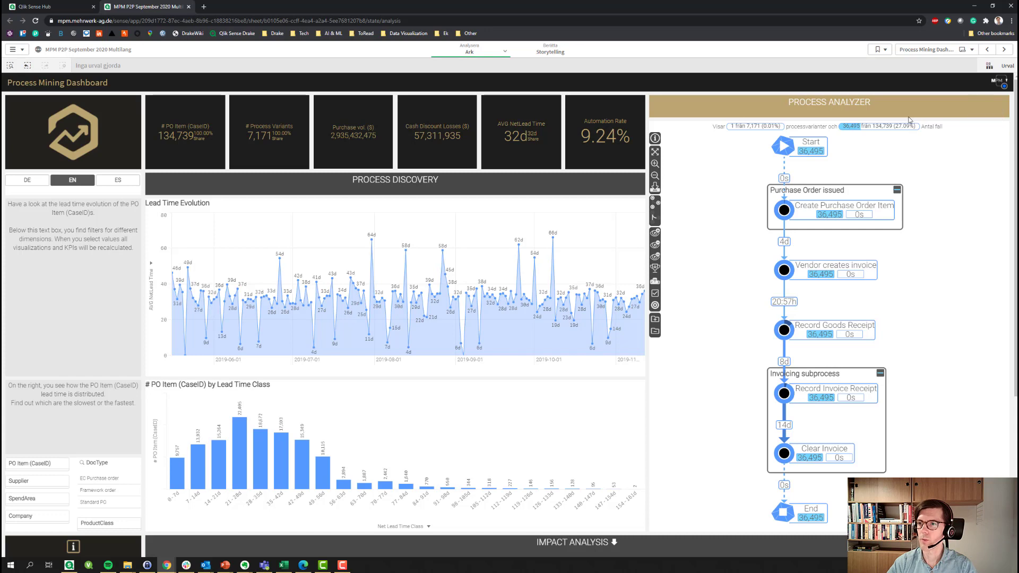
click(656, 234)
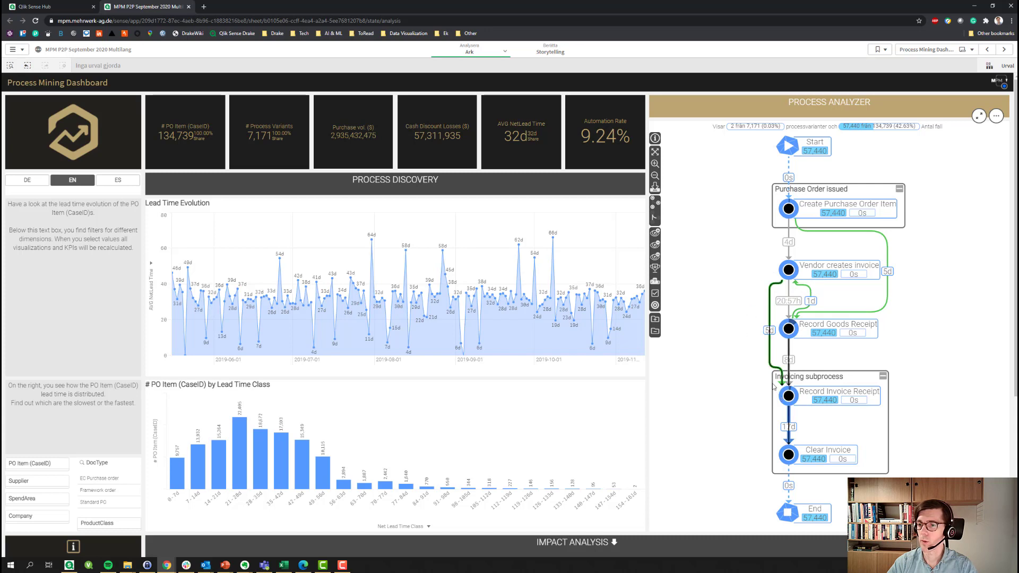
click(657, 234)
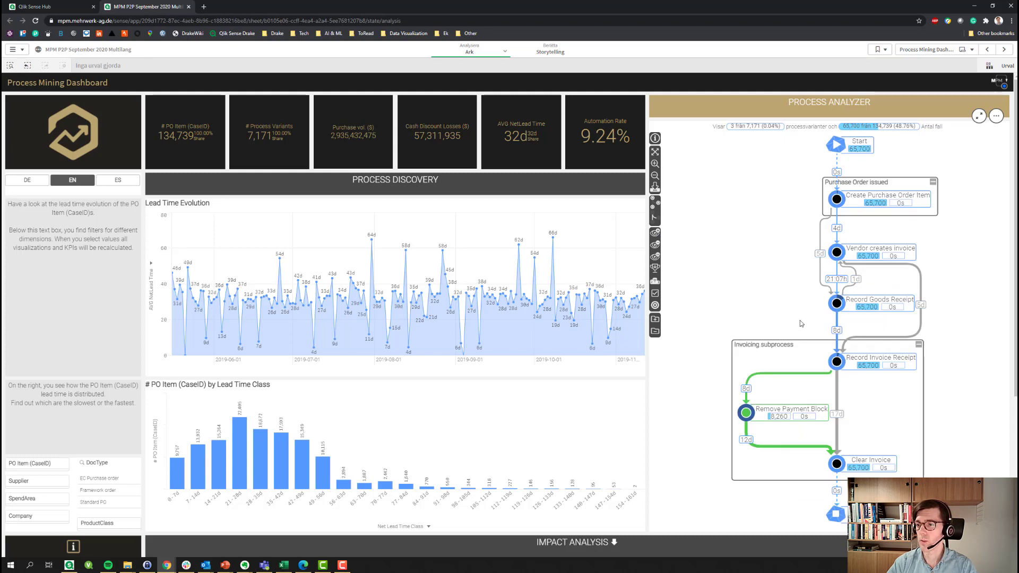
- Raise the number of displayed process variants to 1,000, inspect the resulting graph, and restrict it to the top 10 variants
click(655, 256)
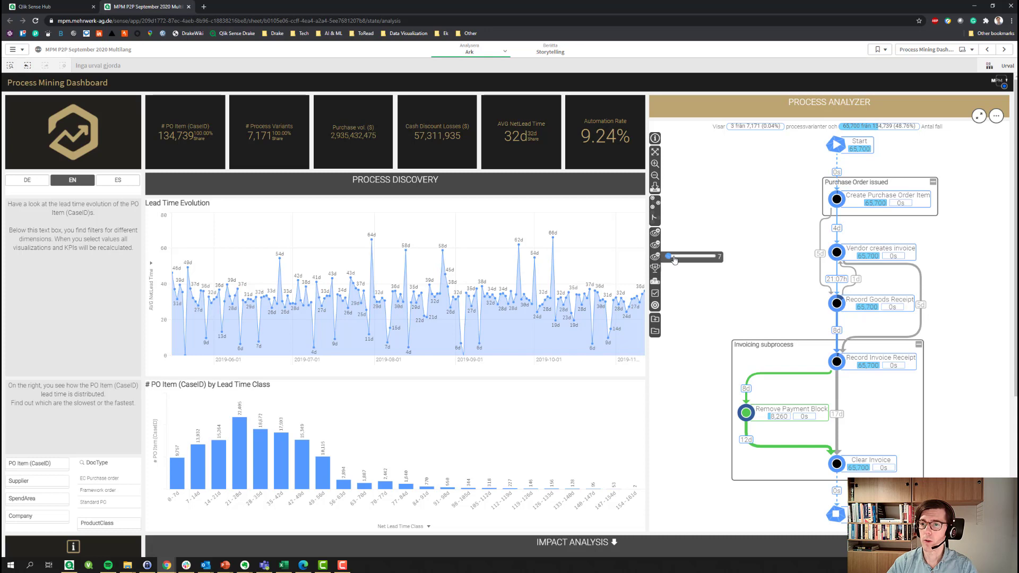
drag(674, 260, 720, 264)
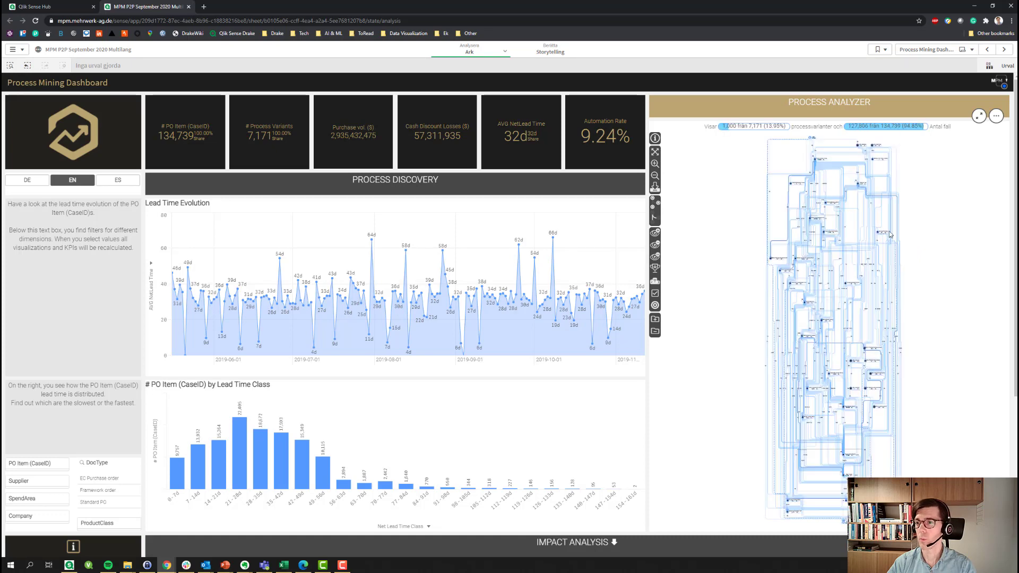
scroll(819, 252, up, 3)
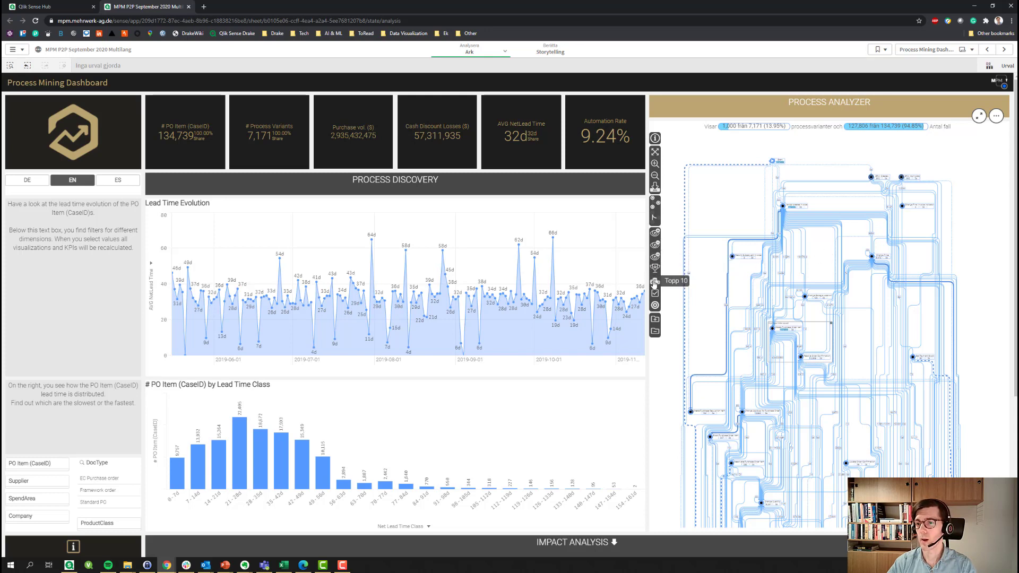
click(654, 283)
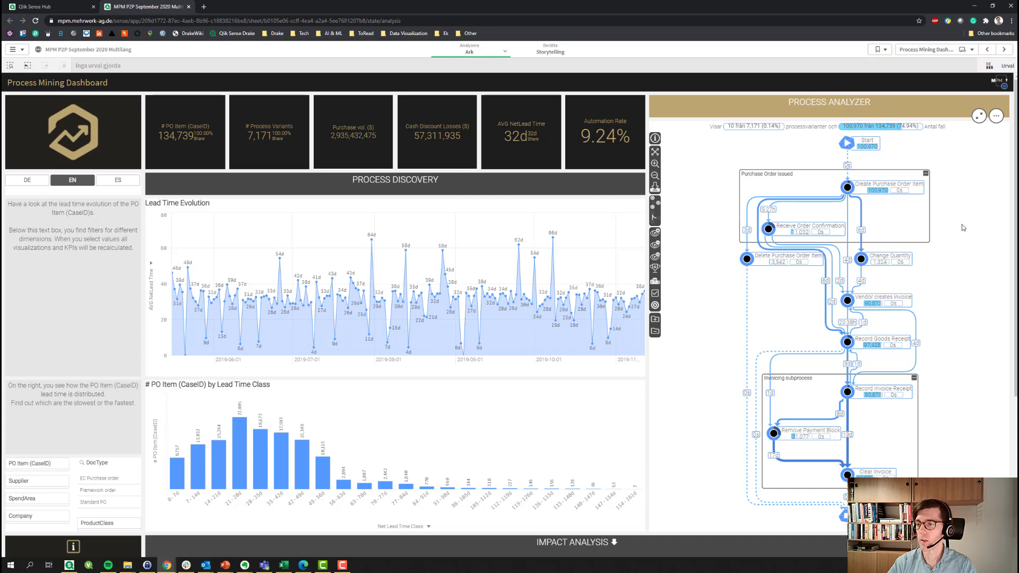
- Examine the details of the Create Purchase Order Item activity and its outgoing connections, and dismiss the details
click(849, 189)
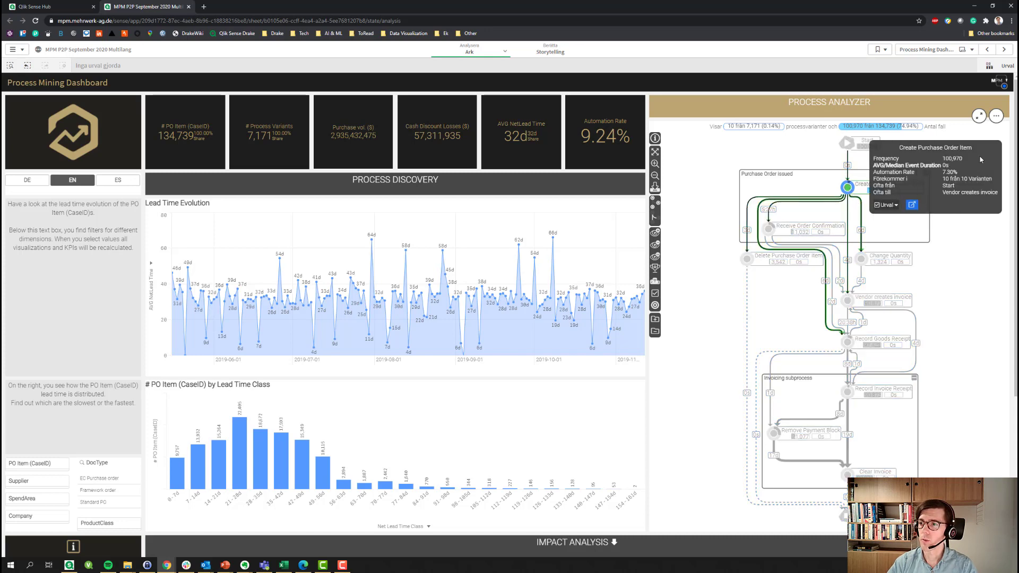
click(909, 206)
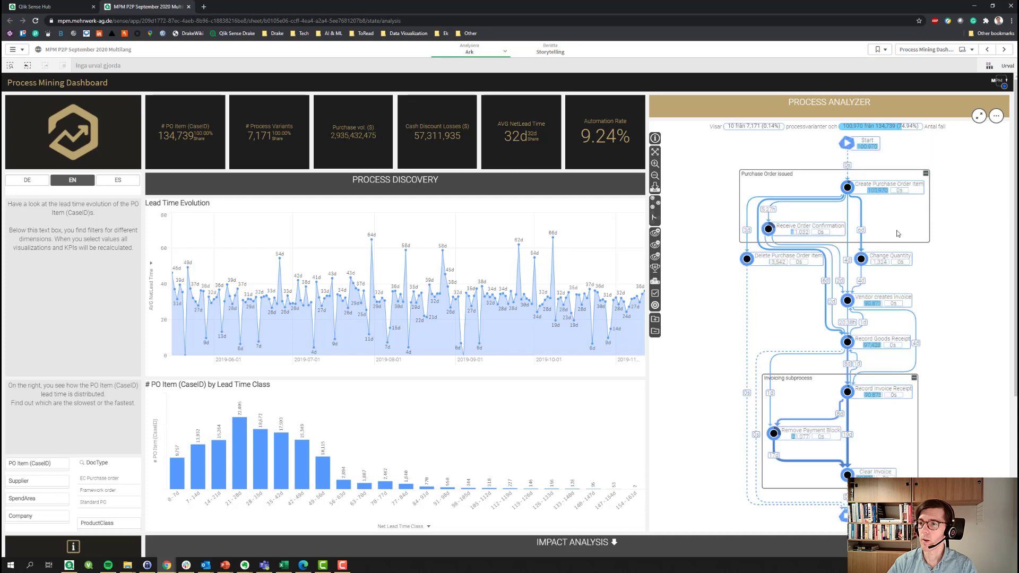
click(862, 215)
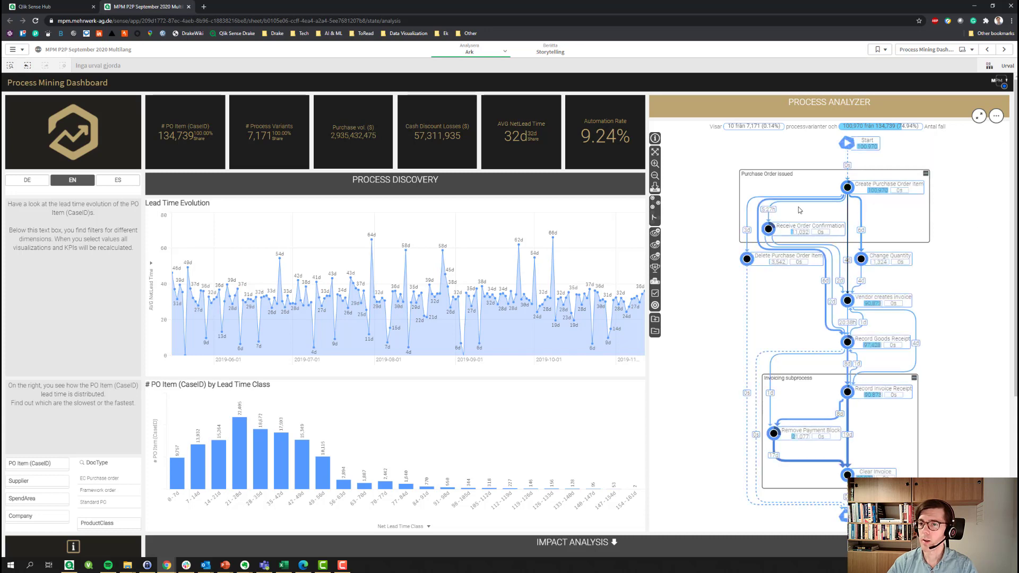
click(976, 255)
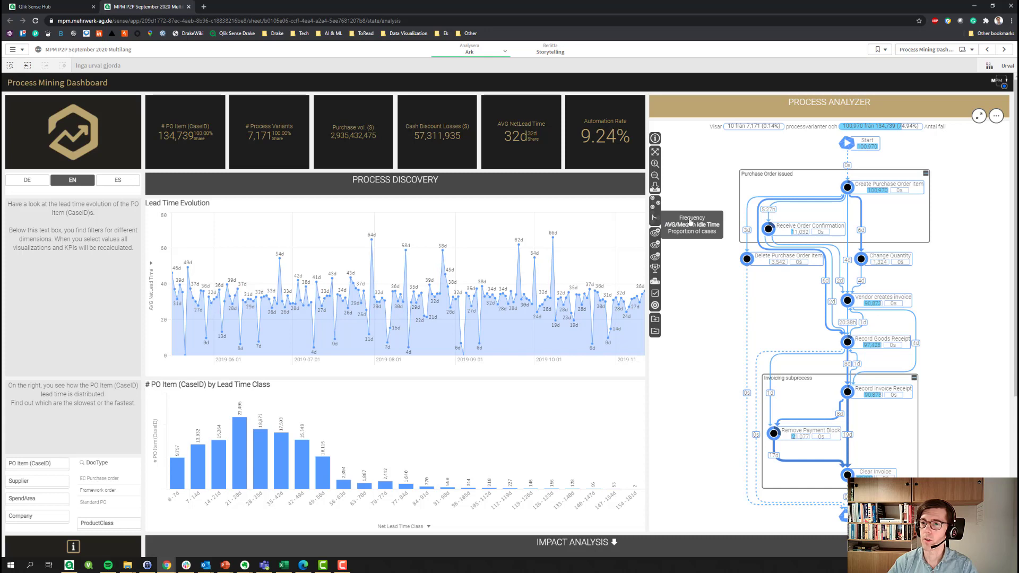
- Show Frequency on the process graph's connections, and switch them back to AVG/Median Idle Time
click(690, 220)
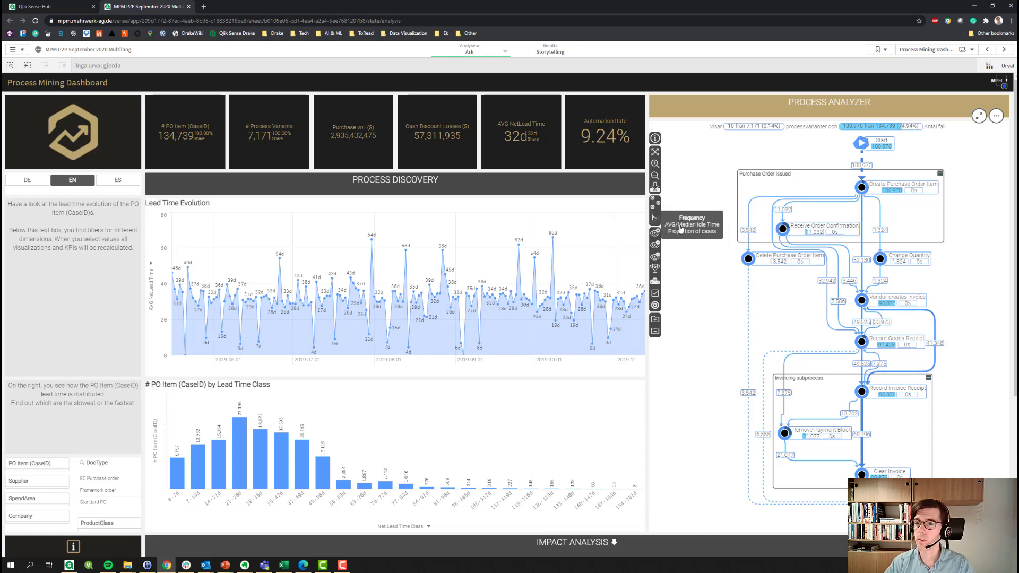
click(680, 226)
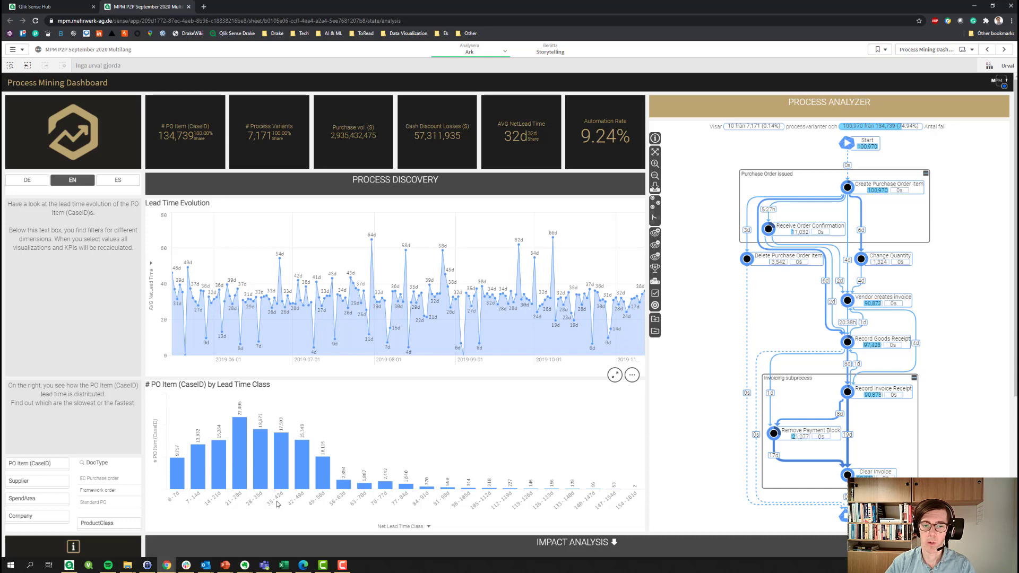
- Filter the dashboard to the lead time classes from 35-42d through 154-161d
drag(276, 503, 634, 505)
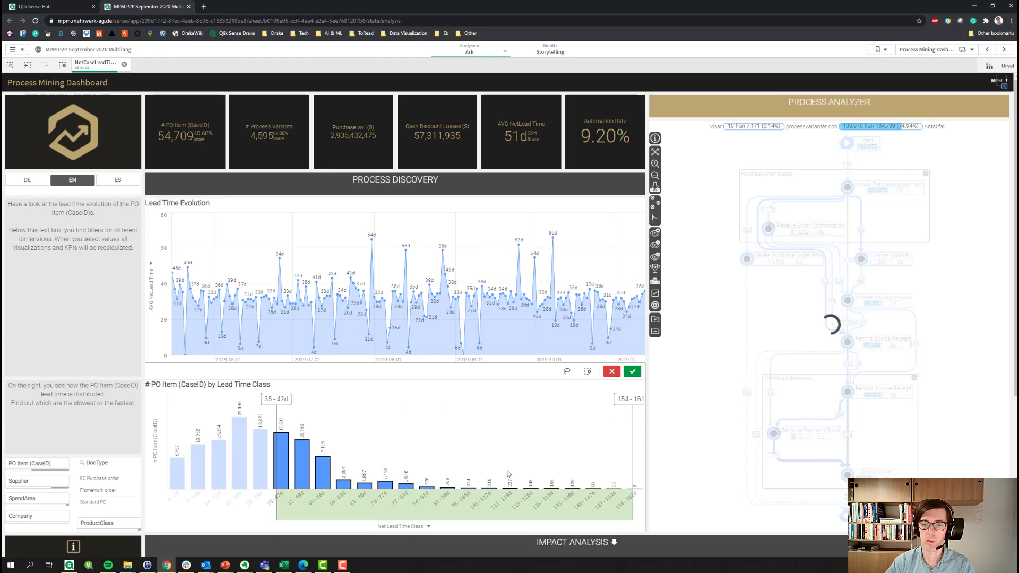
click(632, 371)
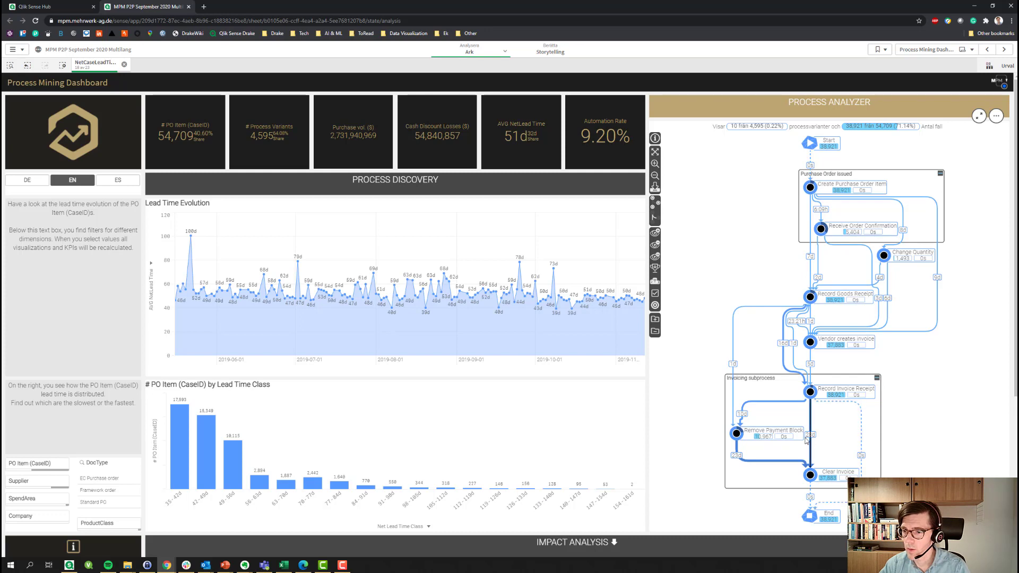
- Filter the cases to those that include the connection from Remove Payment Block to Clear Invoice
click(748, 460)
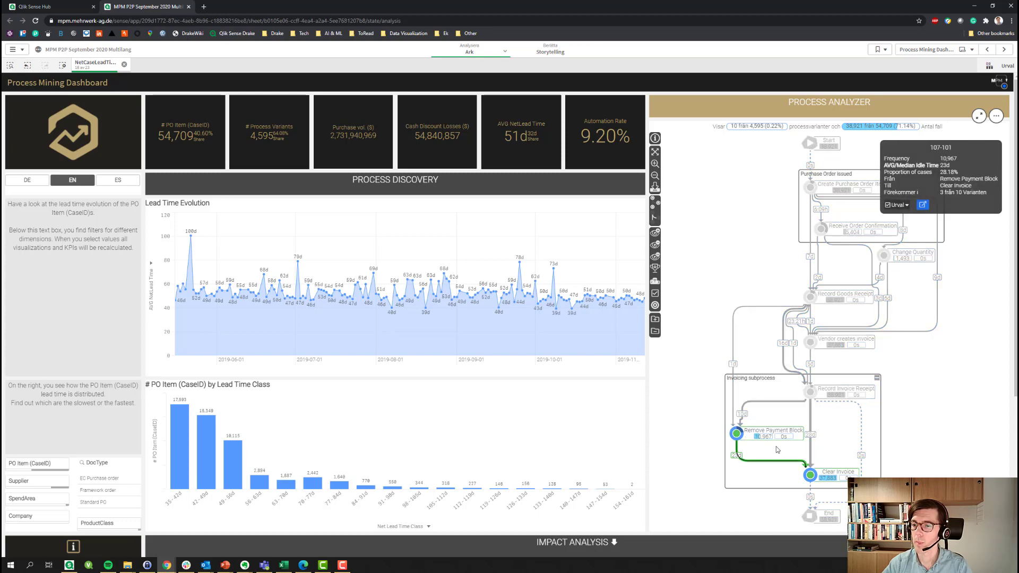
click(905, 208)
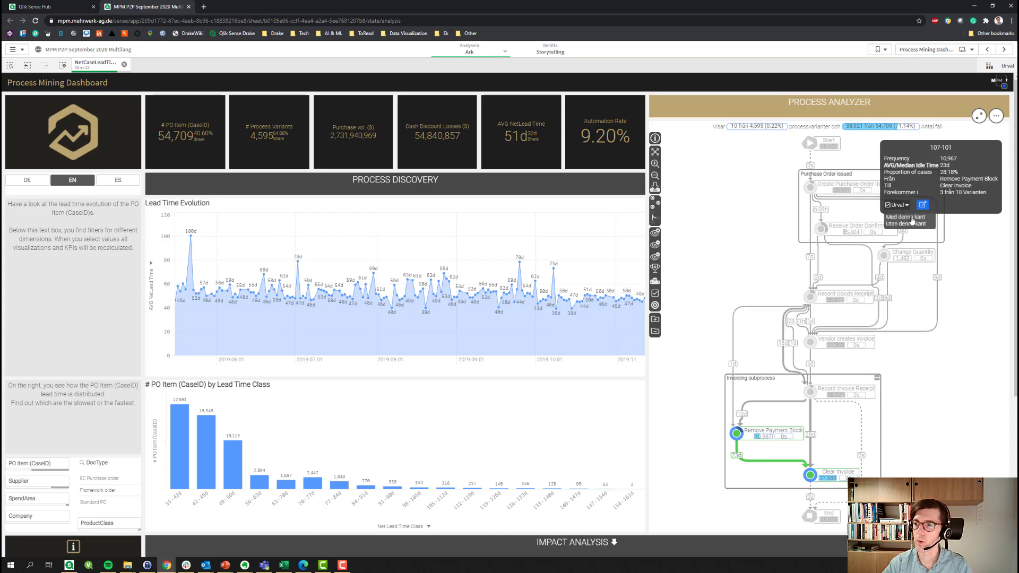
click(911, 218)
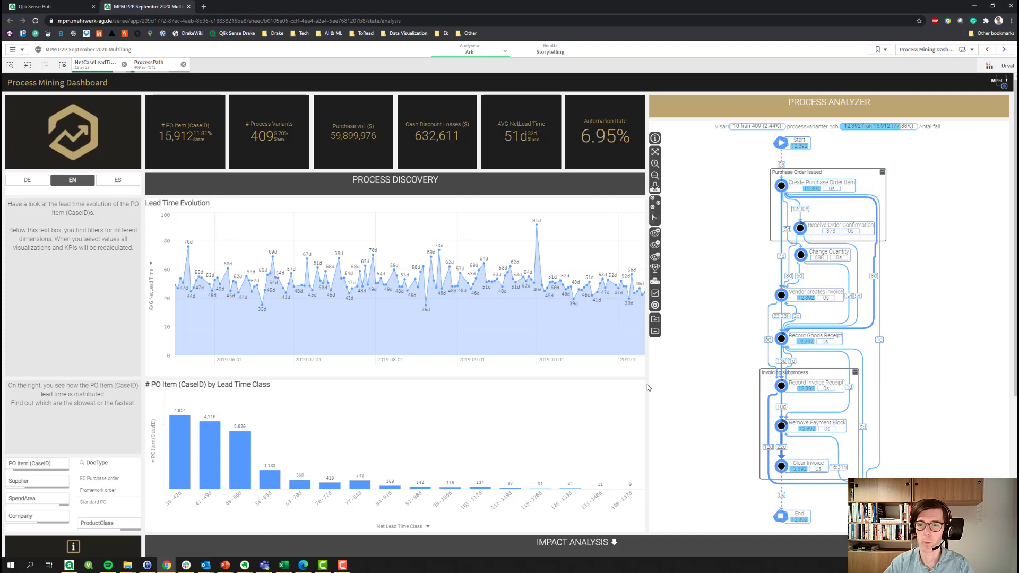
- Filter the impact analysis to the supplier with the most PO items, bau-for-mat Küchen GmbH & Co. KG
scroll(647, 386, down, 5)
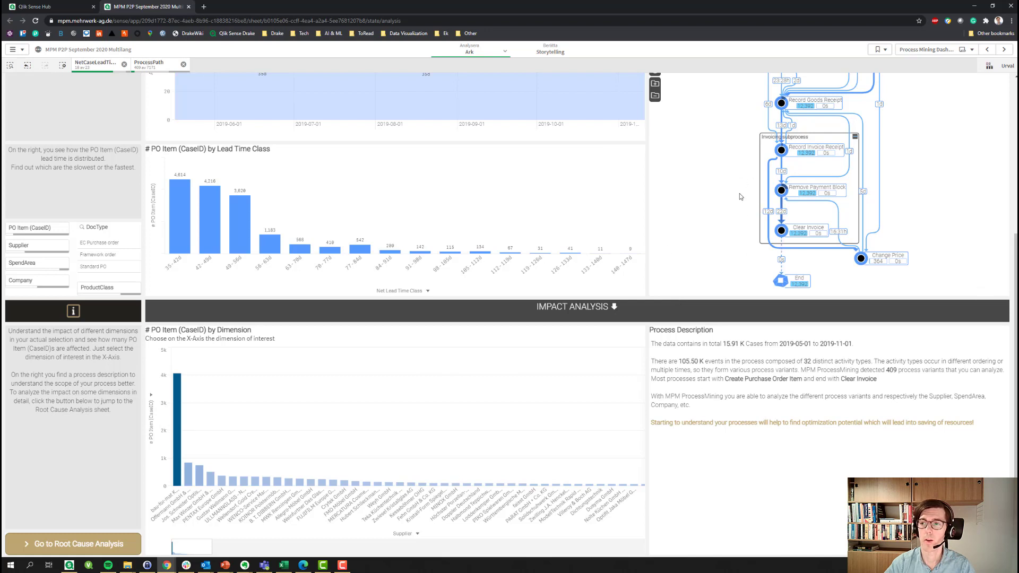
scroll(732, 253, up, 1)
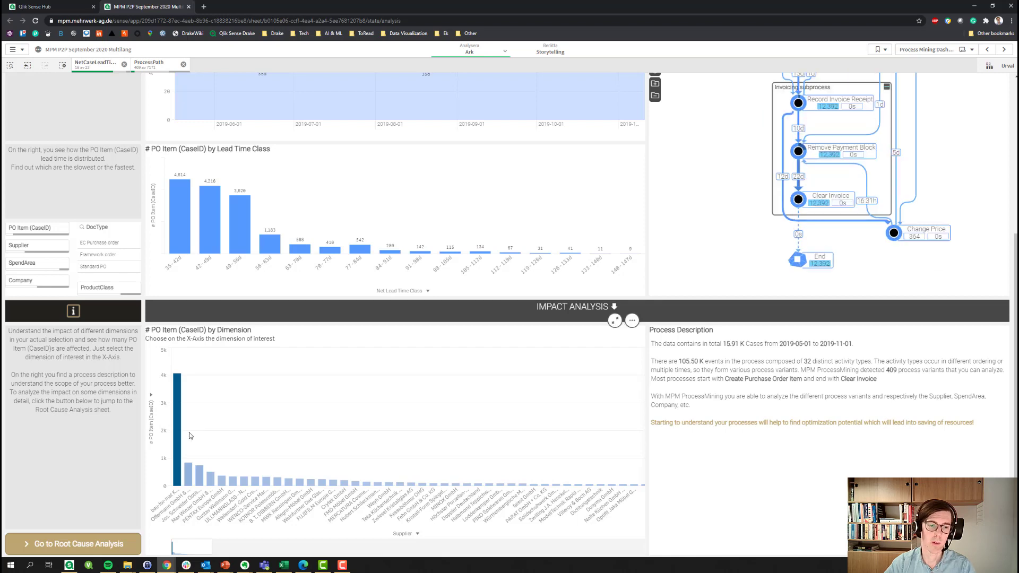
click(178, 429)
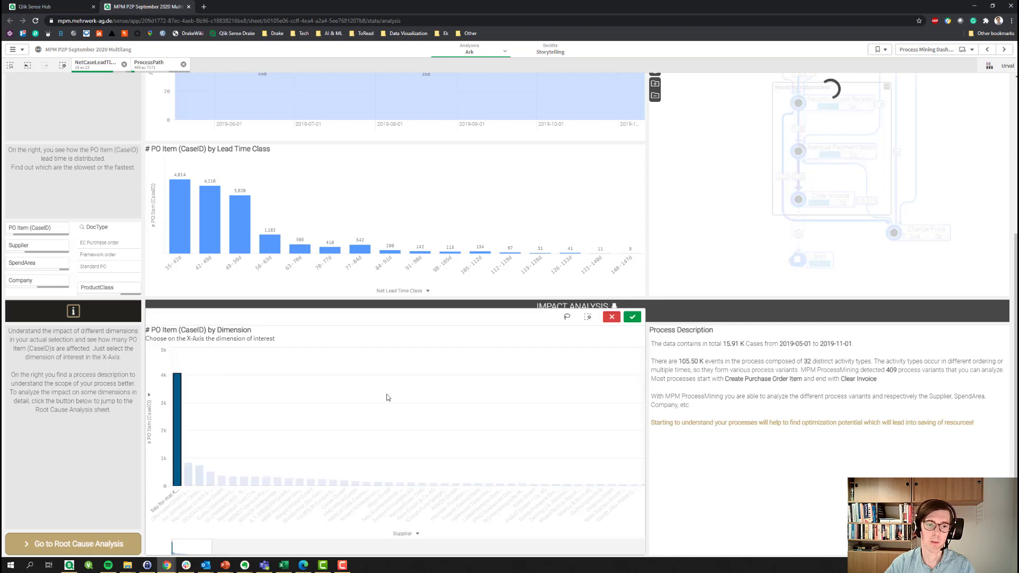
click(631, 317)
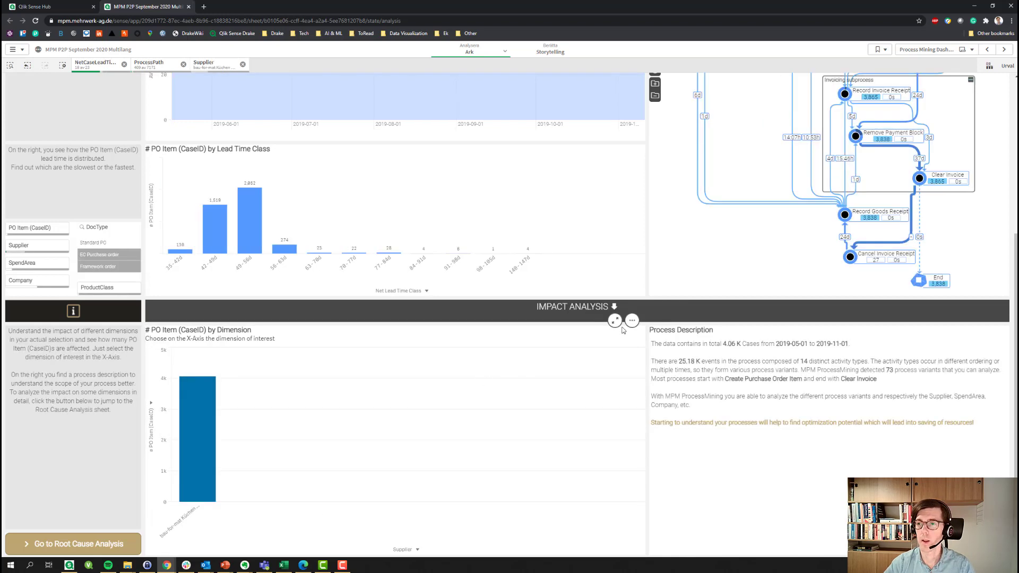
- Open the PO Item (CaseID) Details sheet and expand the supplier by spend area, company and document type down to the individual PO items
click(961, 50)
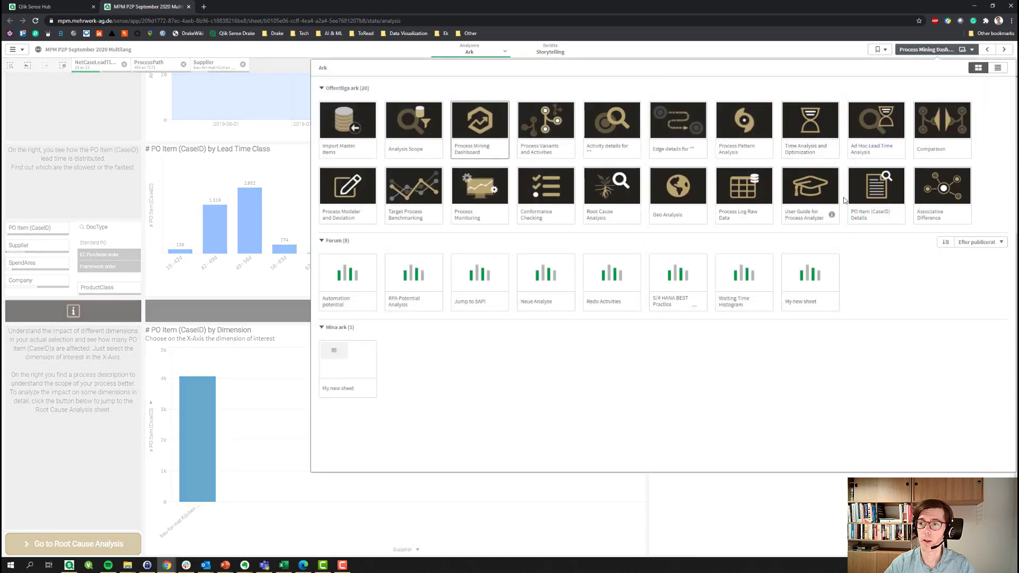
click(879, 187)
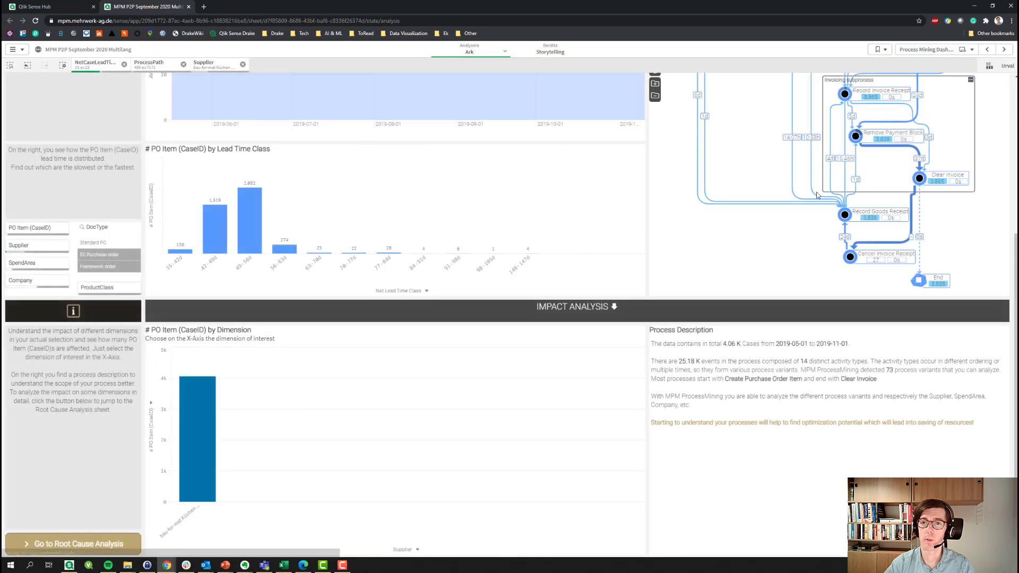
click(151, 160)
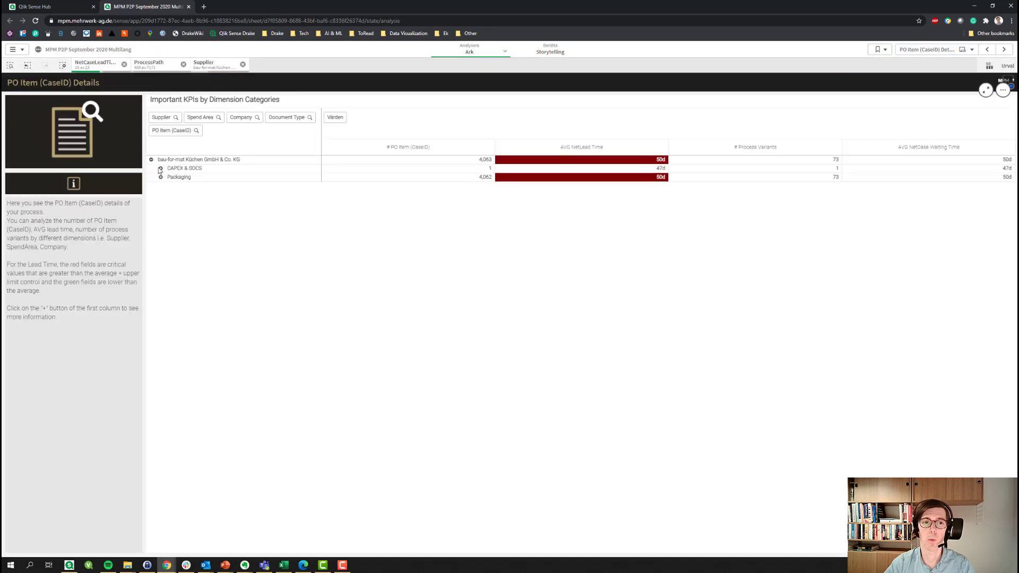
click(161, 177)
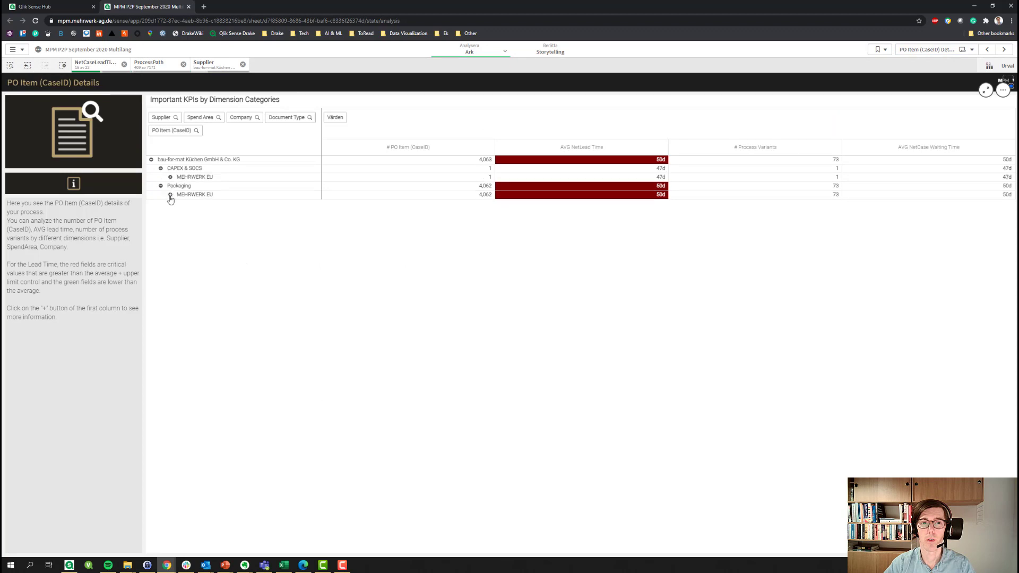
click(170, 195)
click(180, 212)
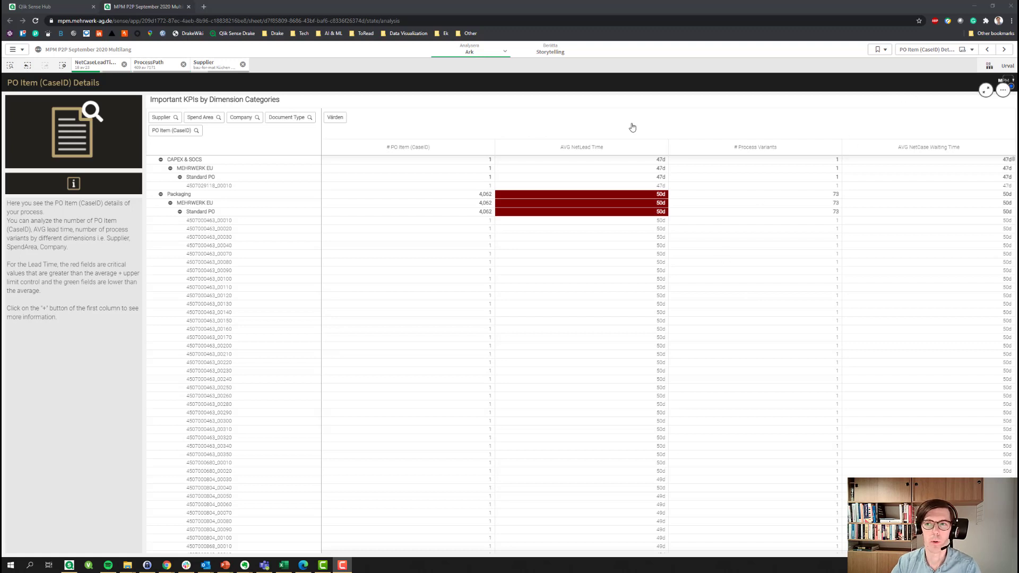
- Clear all selections and open the Comparison sheet
click(62, 65)
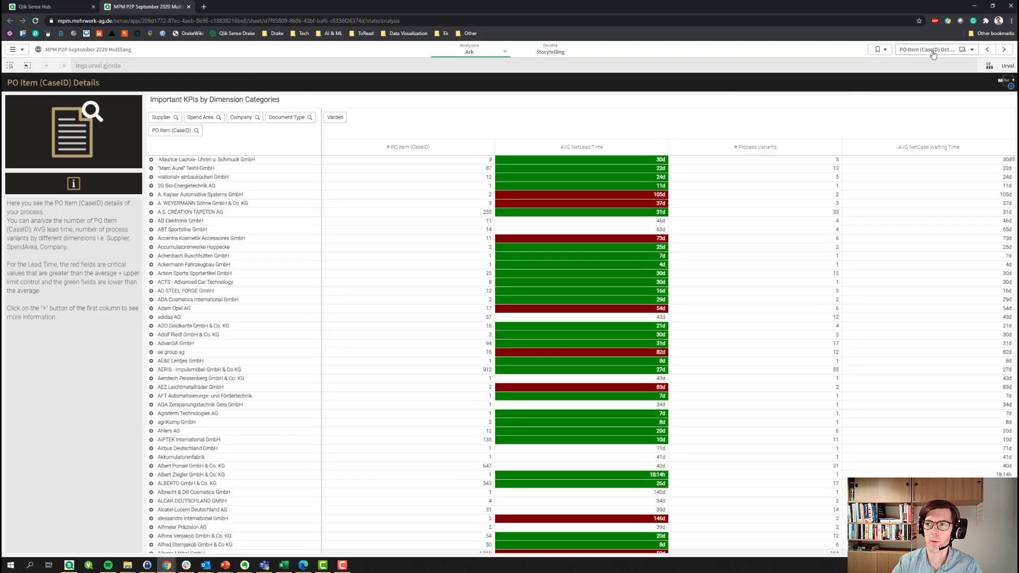
click(930, 50)
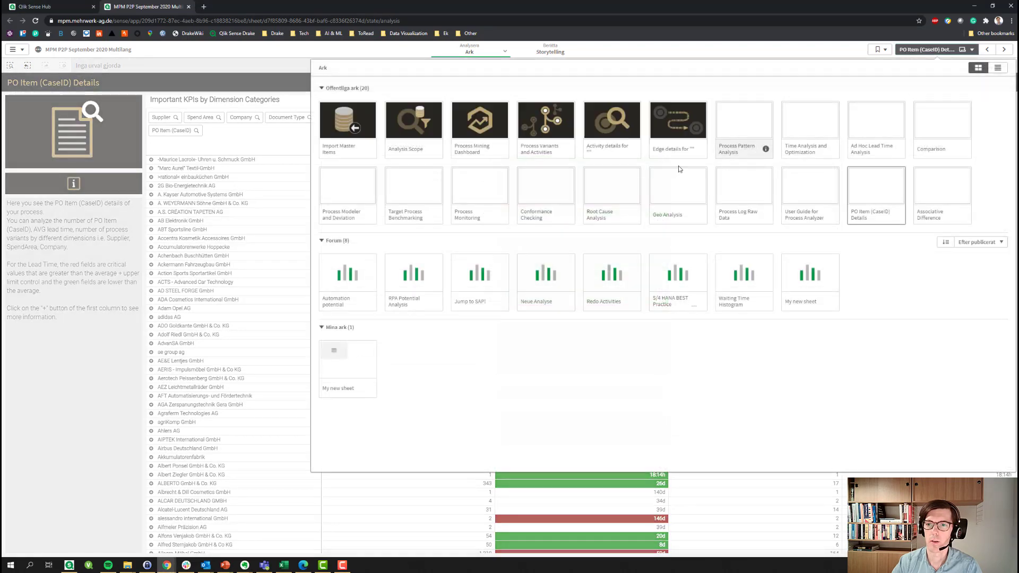
click(925, 124)
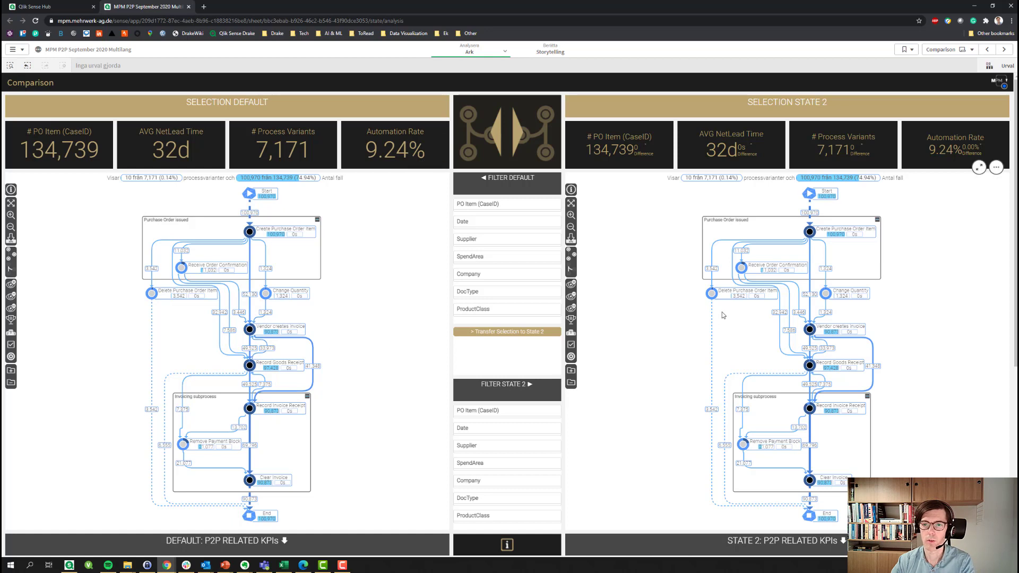
- Filter the default selection to company MEHRWERK EU and state 2 to MEHRWERK US, and show their P2P related KPIs
click(480, 276)
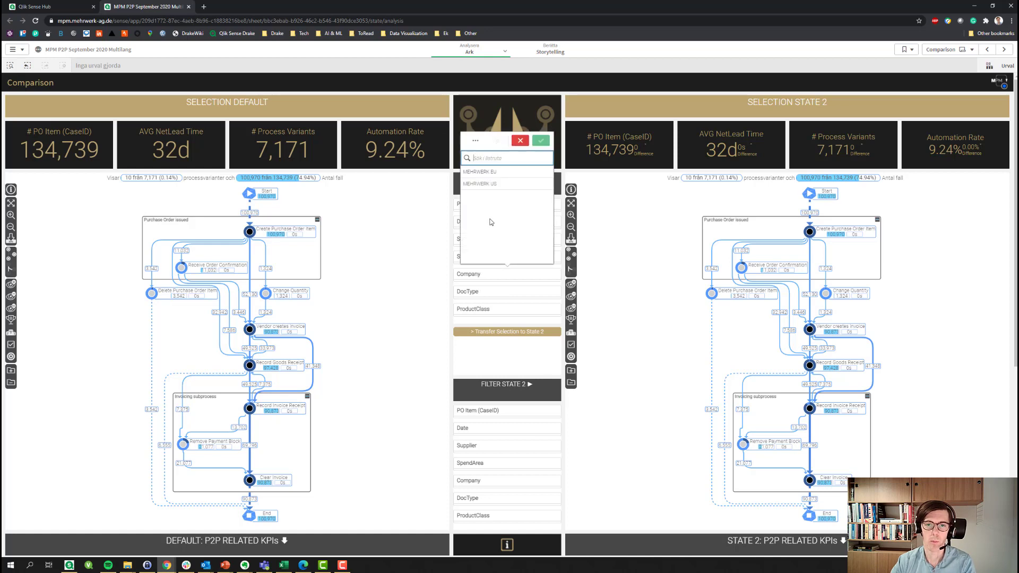
click(488, 172)
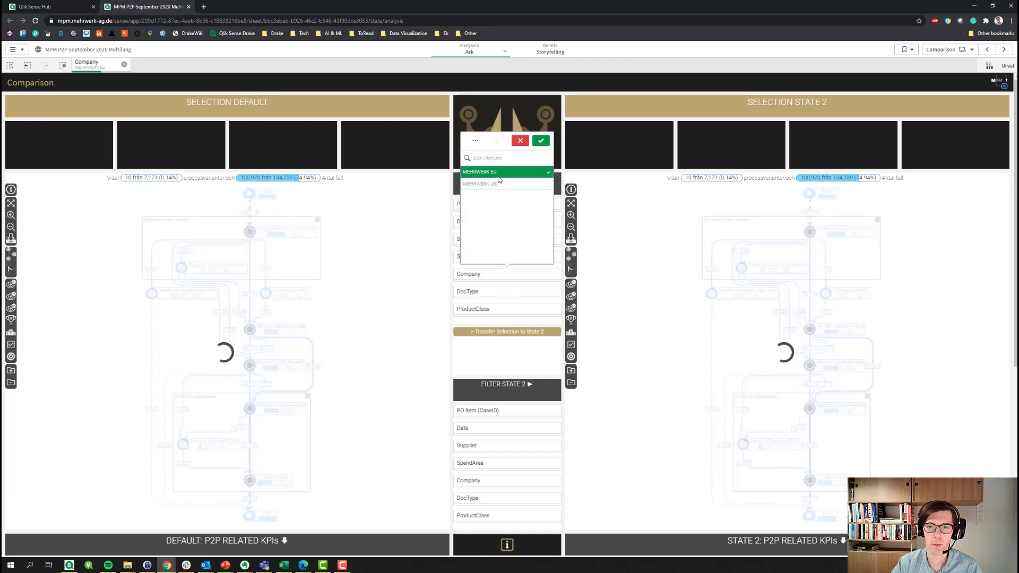
click(487, 481)
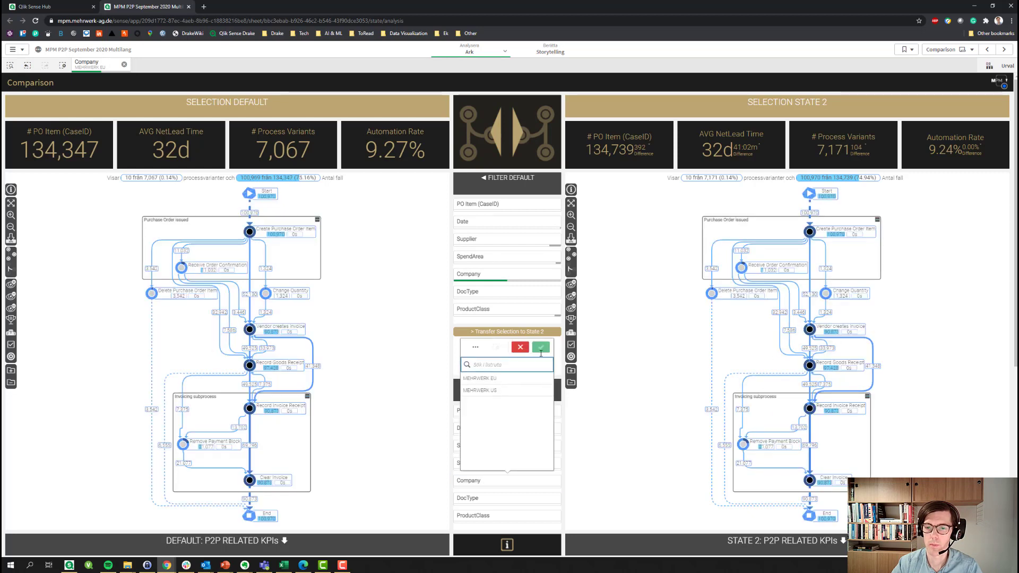
click(480, 390)
click(640, 371)
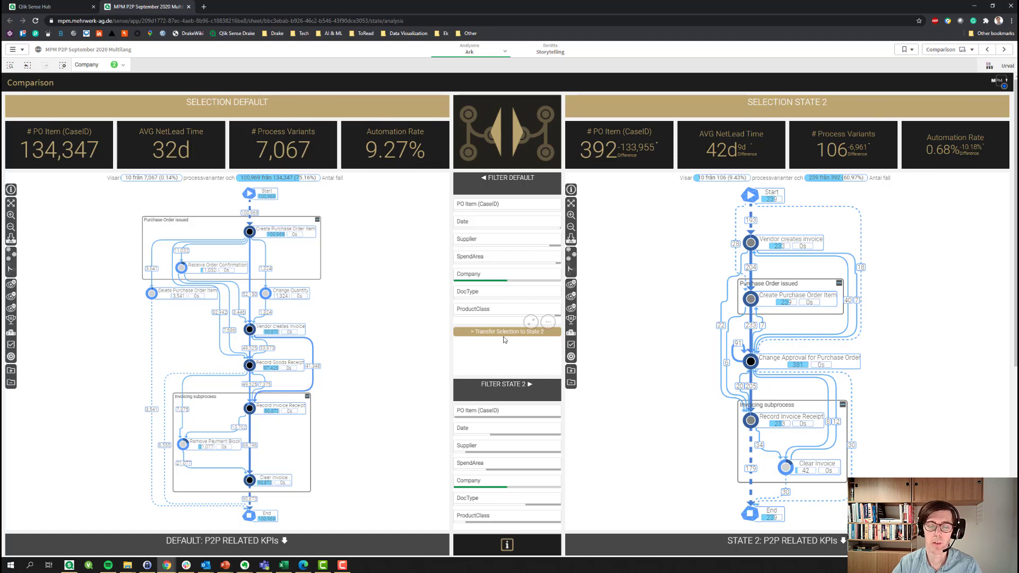
scroll(577, 425, down, 6)
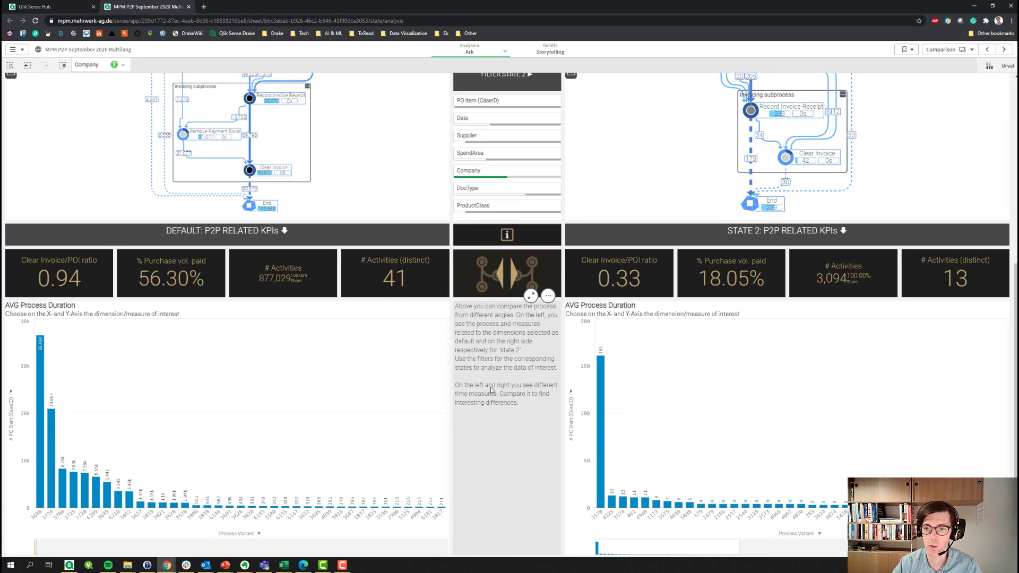
- Open the Process Pattern Analysis sheet, then clear the company selection and the existing process query
scroll(491, 419, up, 5)
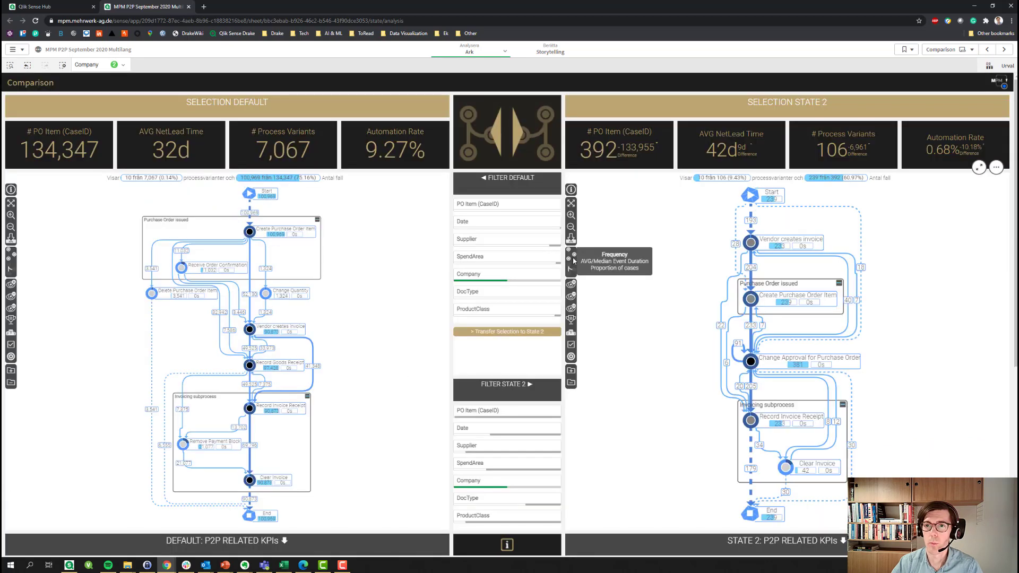
click(941, 50)
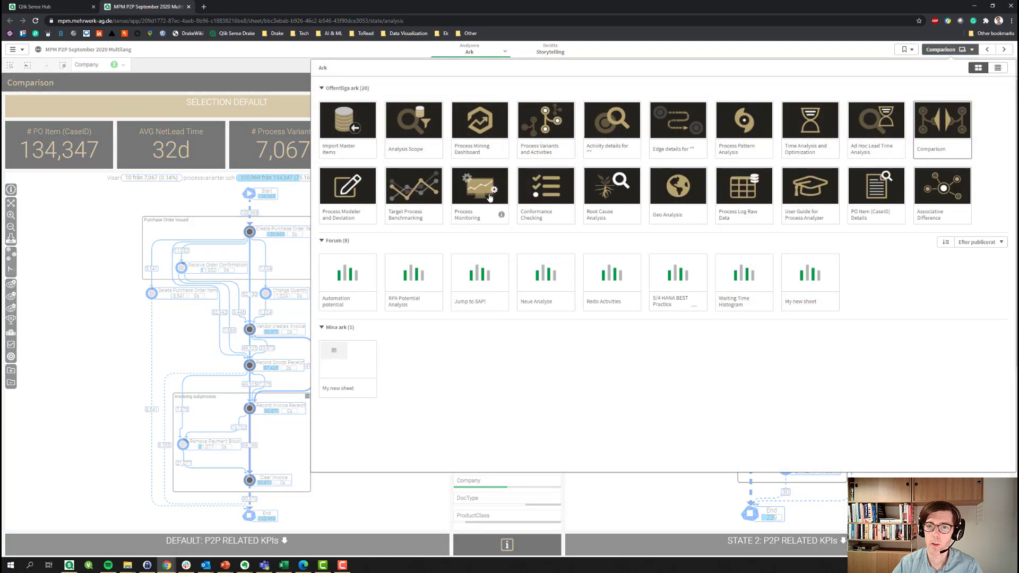
click(746, 128)
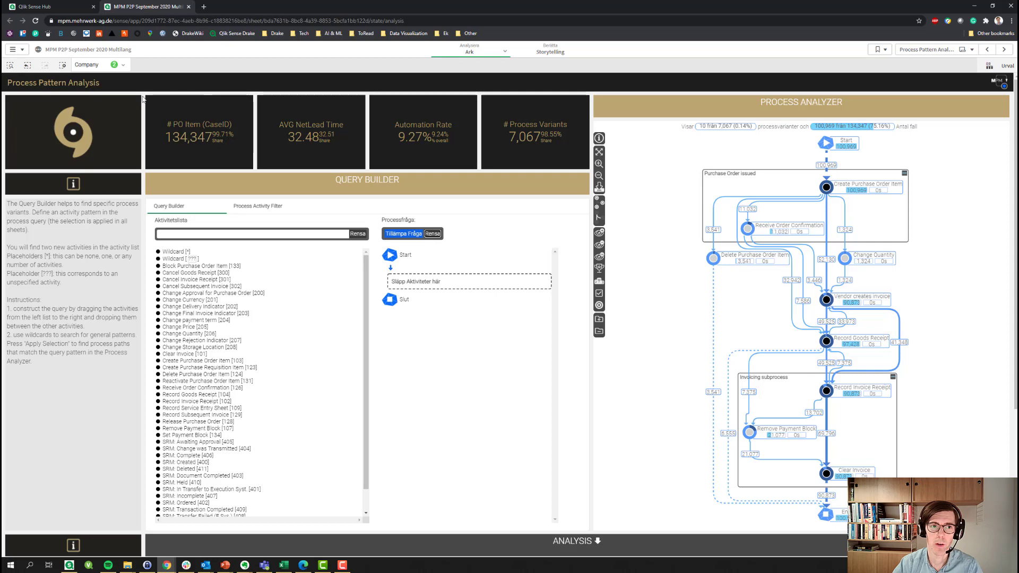
click(104, 71)
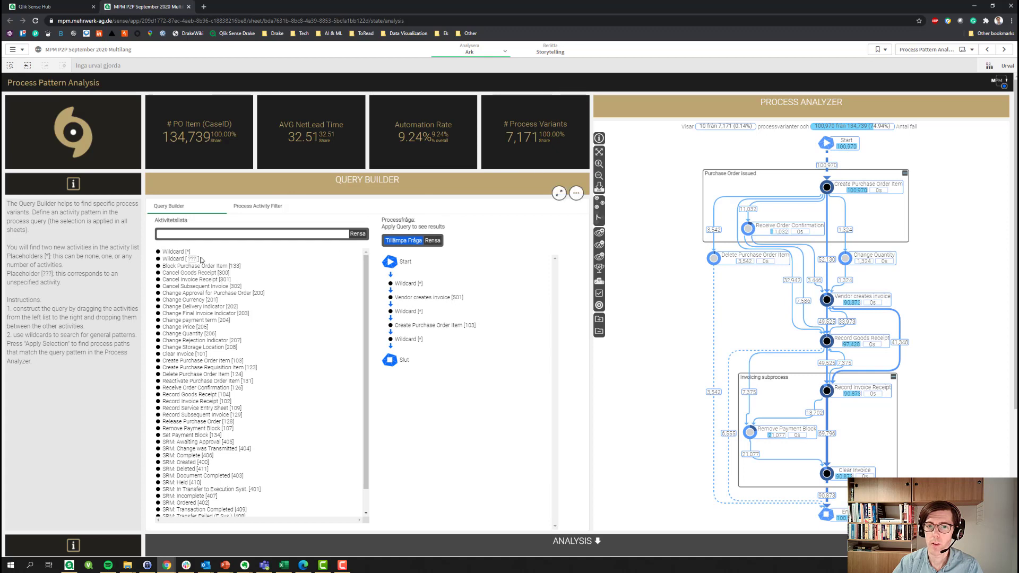
click(433, 240)
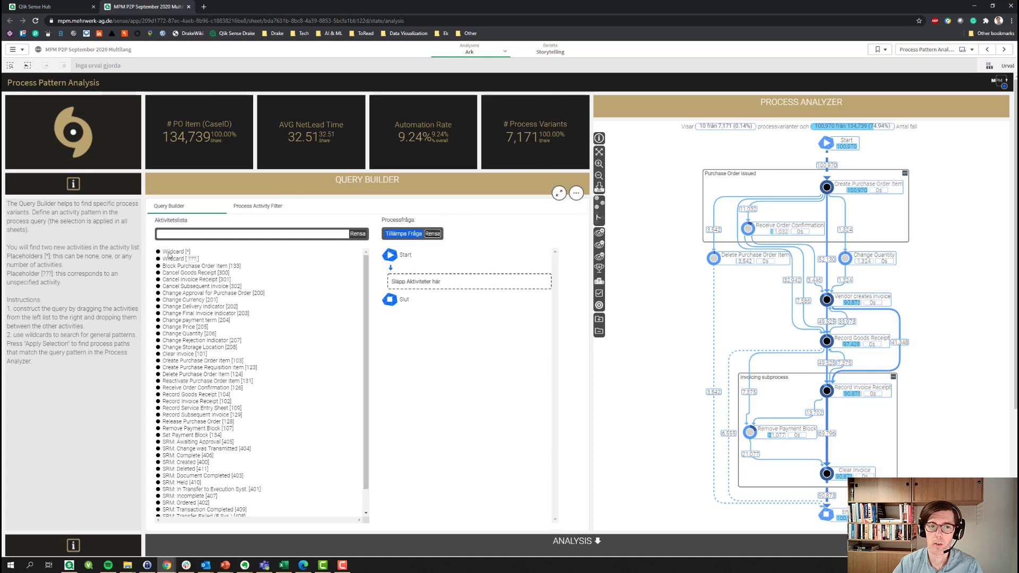
- Begin the process query with Wildcard [*], Vendor creates invoice [501] and another Wildcard [*]
drag(168, 254, 427, 282)
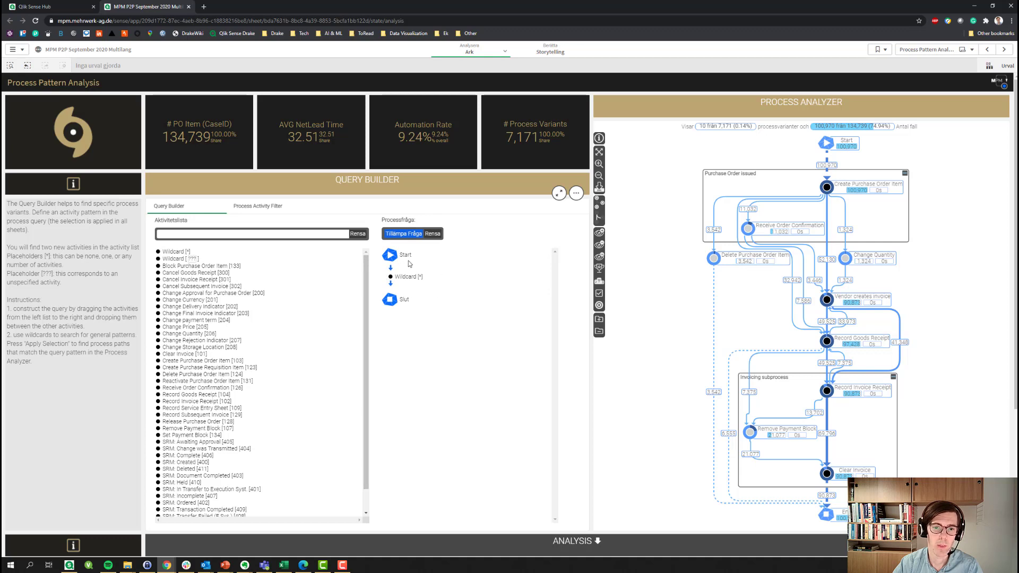
text(cre)
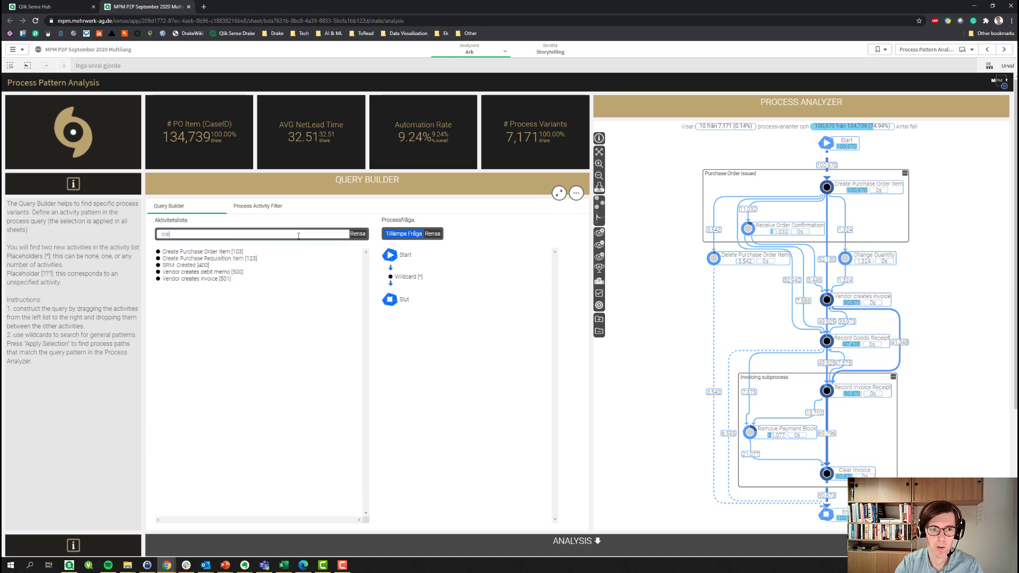
text(al)
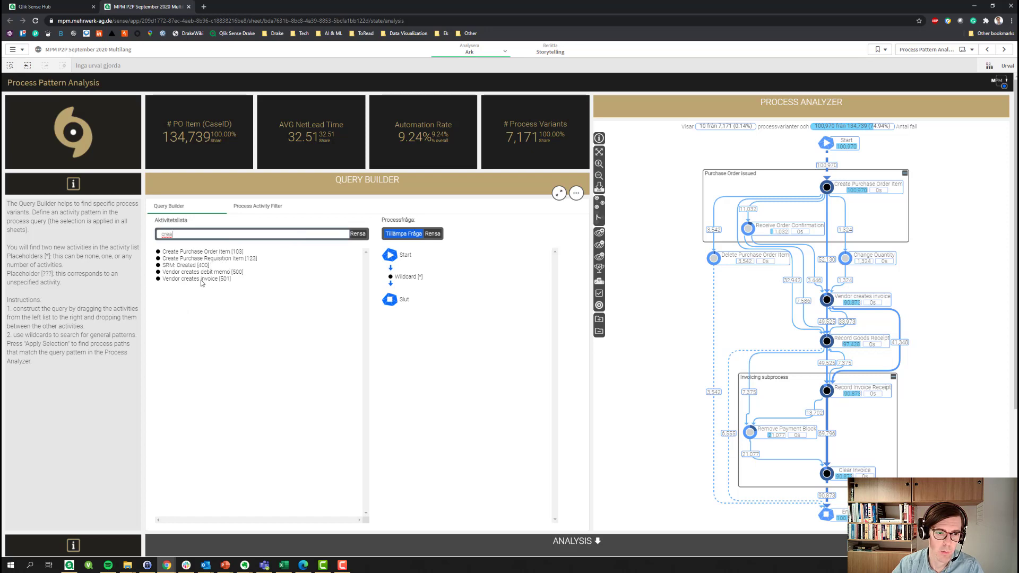
key(BackSpace)
drag(201, 283, 435, 292)
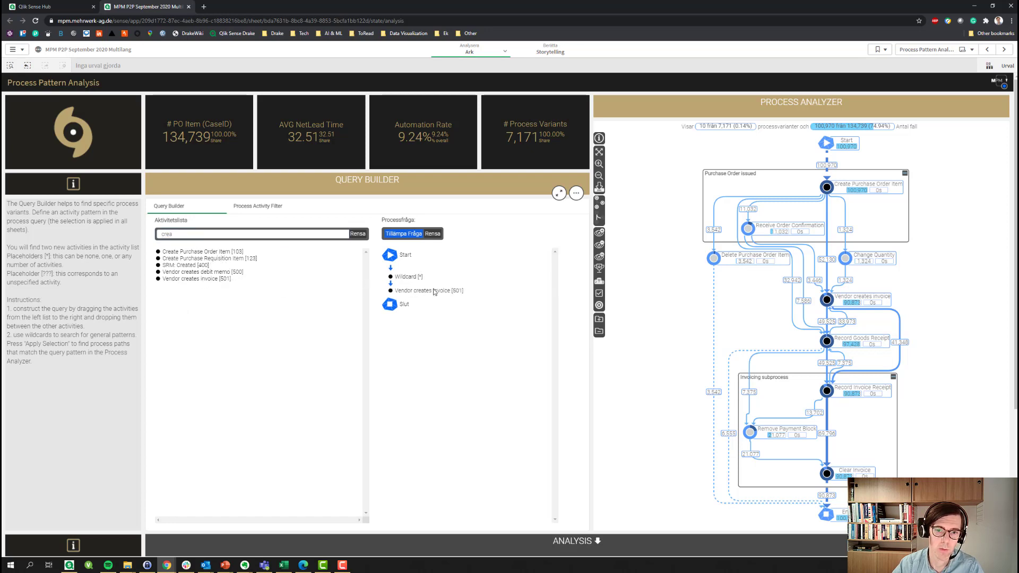
click(357, 234)
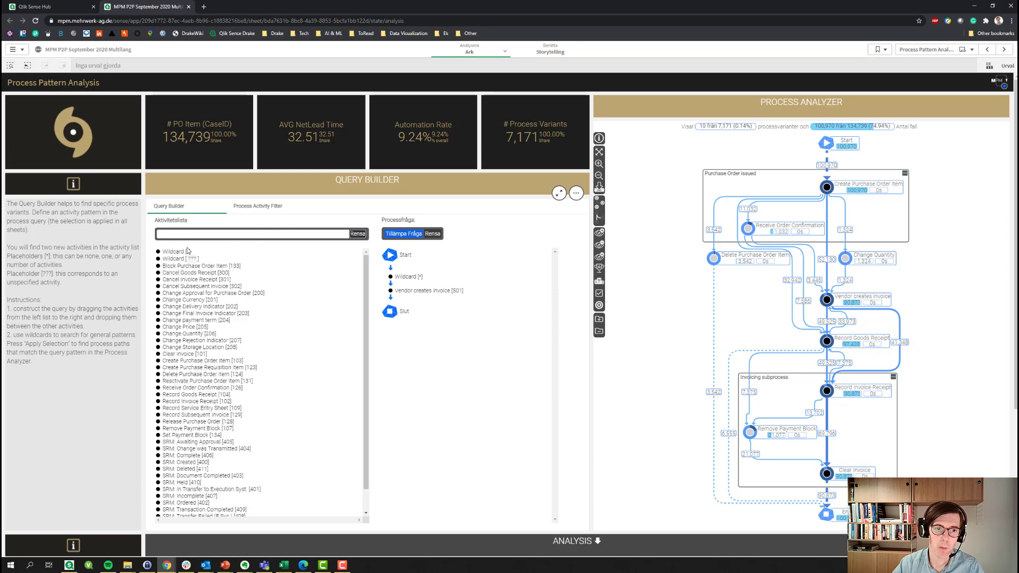
drag(171, 254, 425, 300)
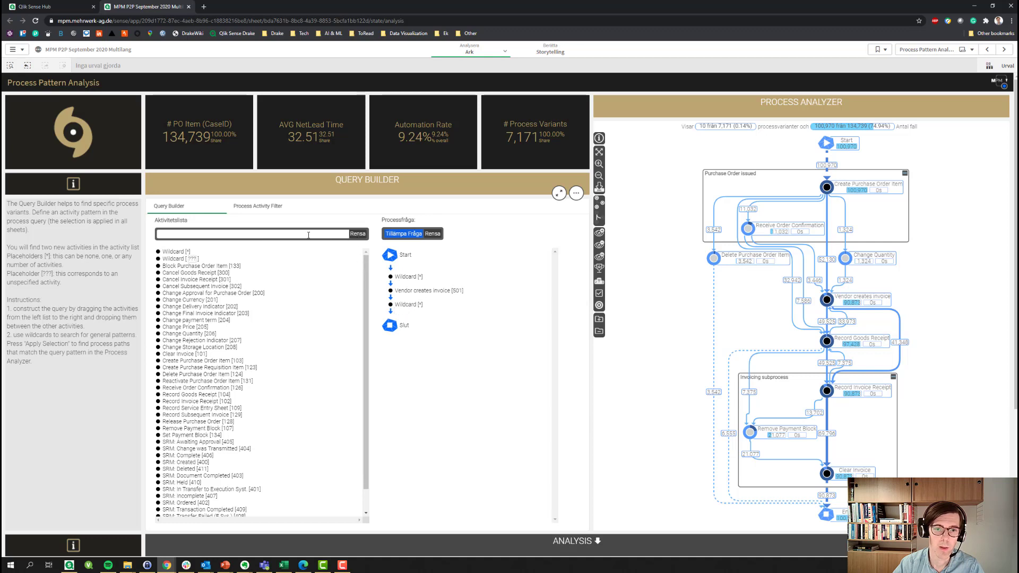
- Append Create Purchase Order Item [103] and a final Wildcard [*] to the process query, and apply it
click(299, 233)
text(cre)
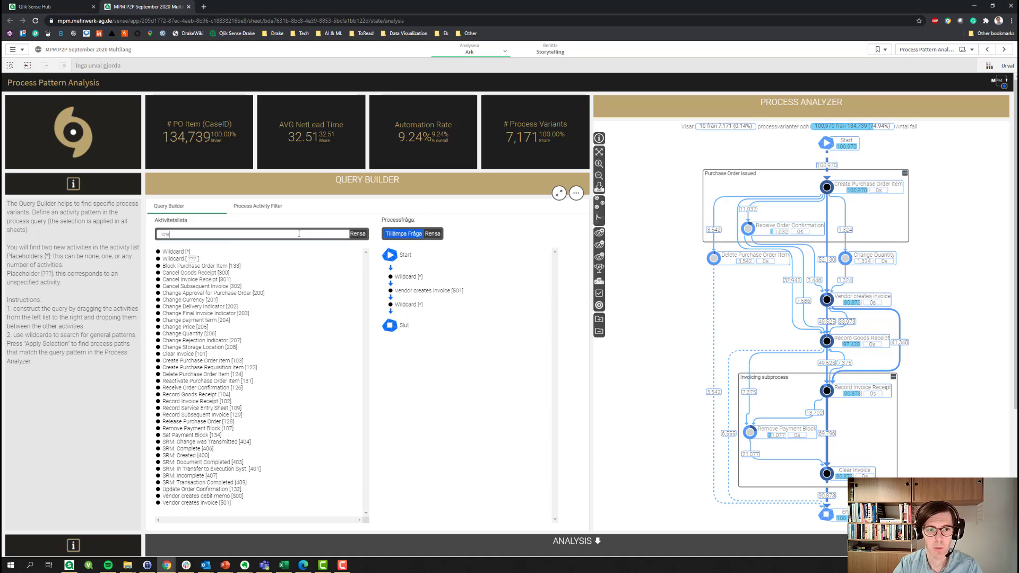
text(a)
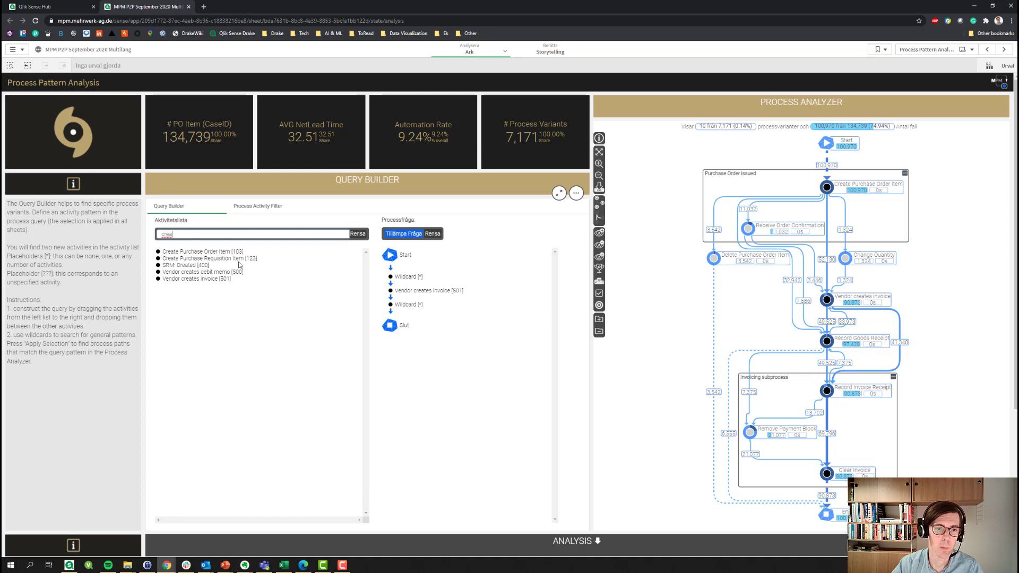
drag(203, 253, 395, 317)
click(356, 233)
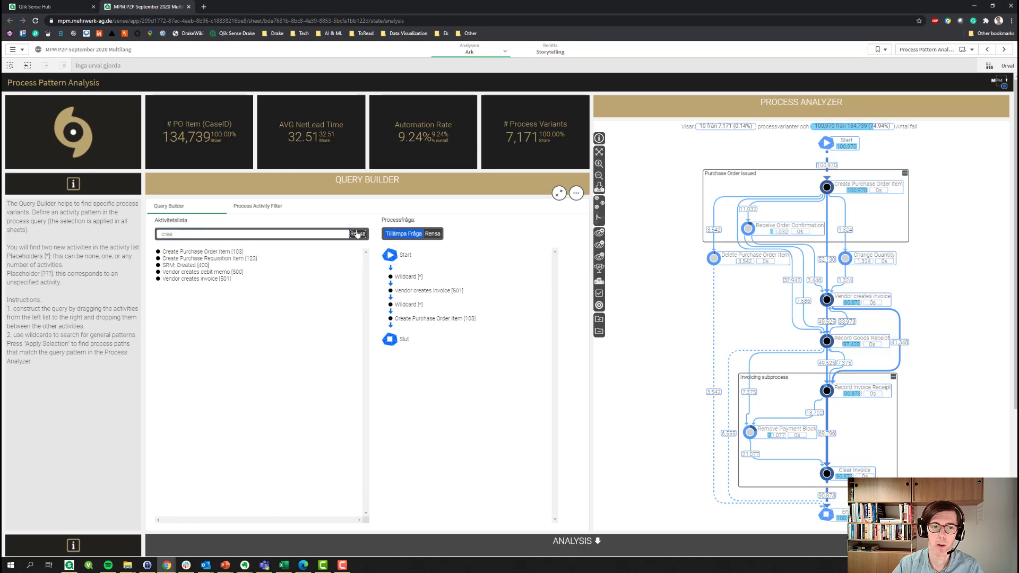
drag(174, 251, 411, 335)
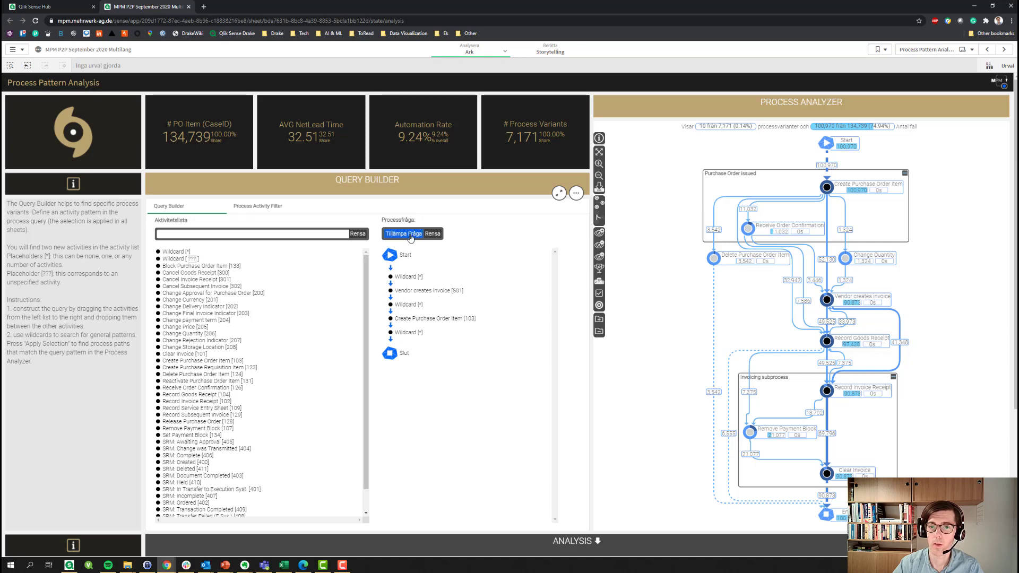
click(411, 234)
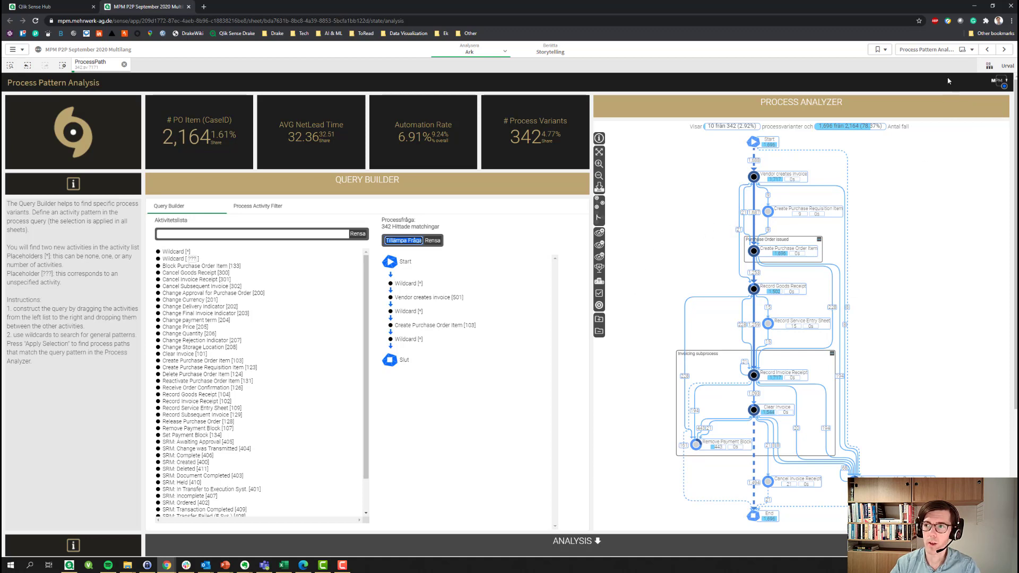
- Open the Process Mining Dashboard and filter the impact analysis to the supplier with the most PO items, Lego GmbH
click(945, 50)
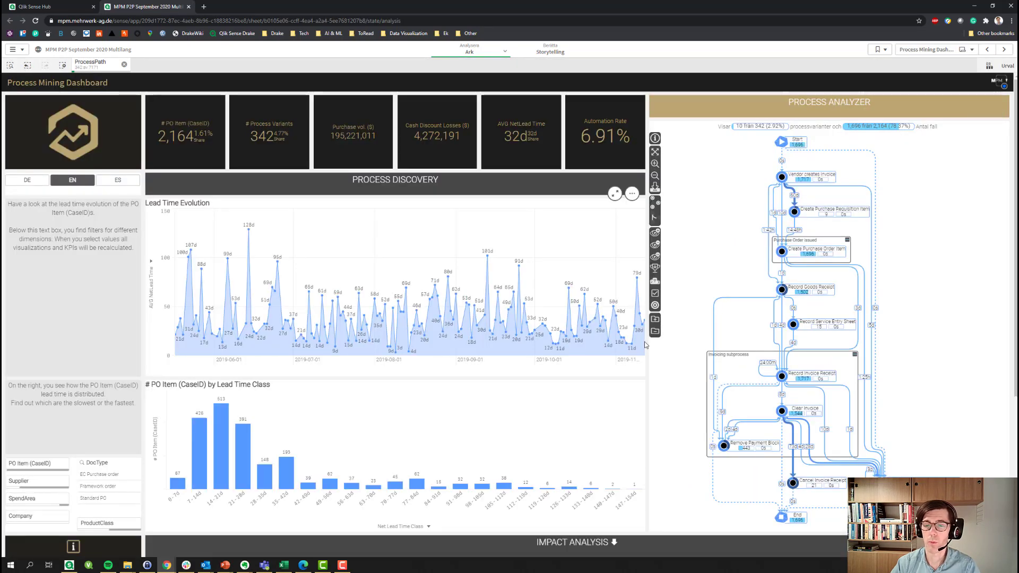
scroll(641, 382, down, 2)
scroll(641, 382, down, 3)
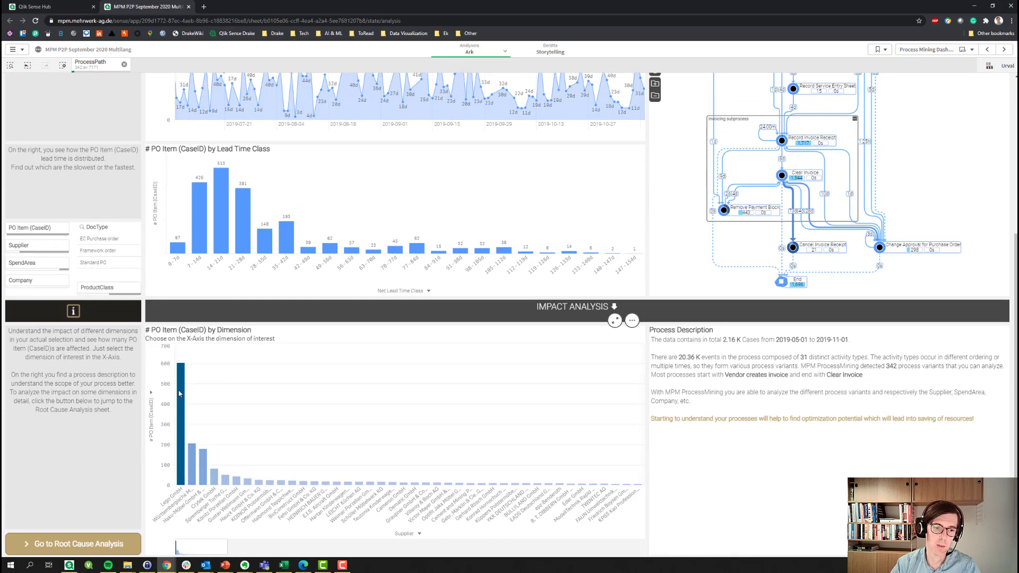
mouse_move(179, 392)
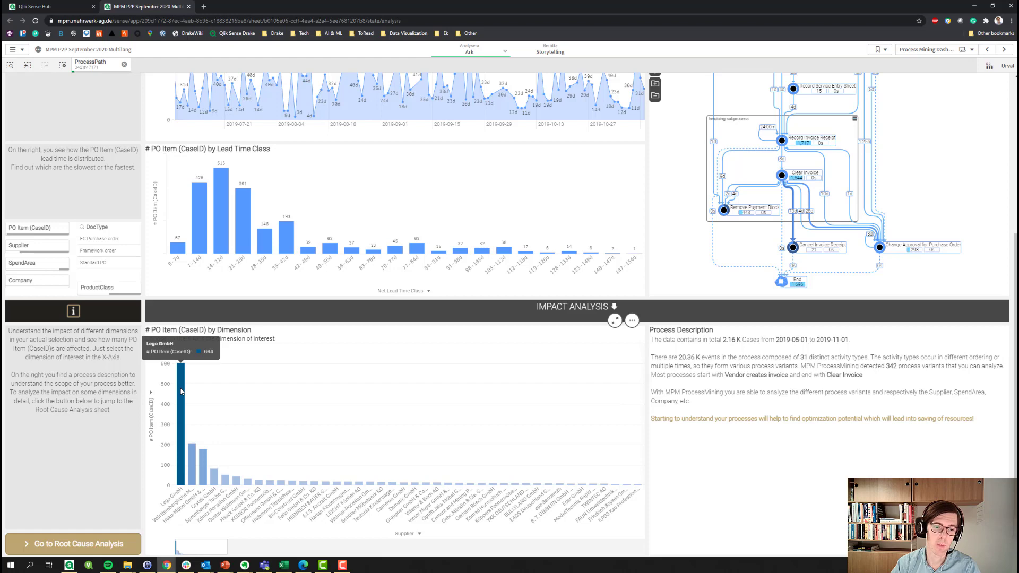
click(181, 391)
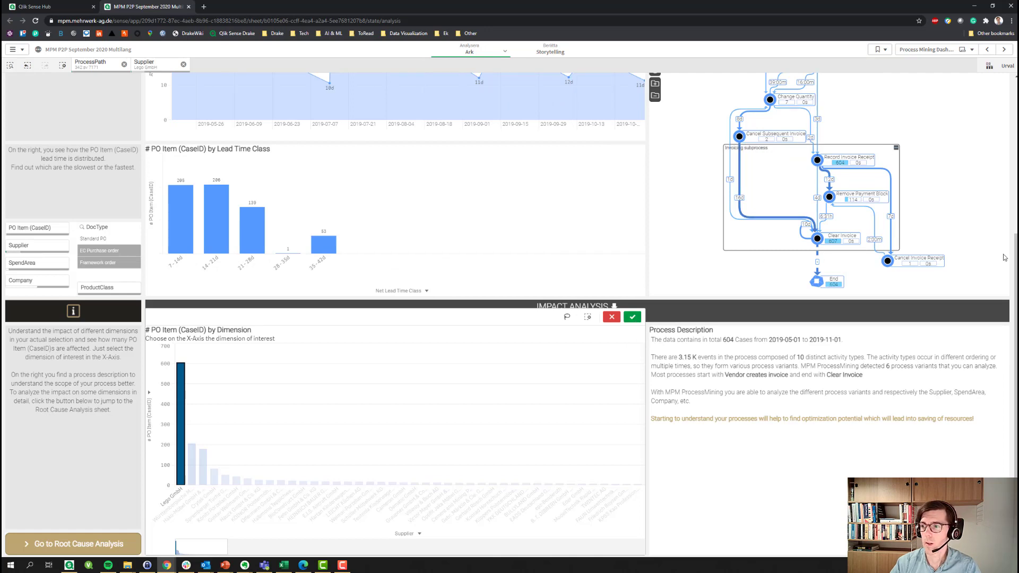
scroll(1004, 258, up, 5)
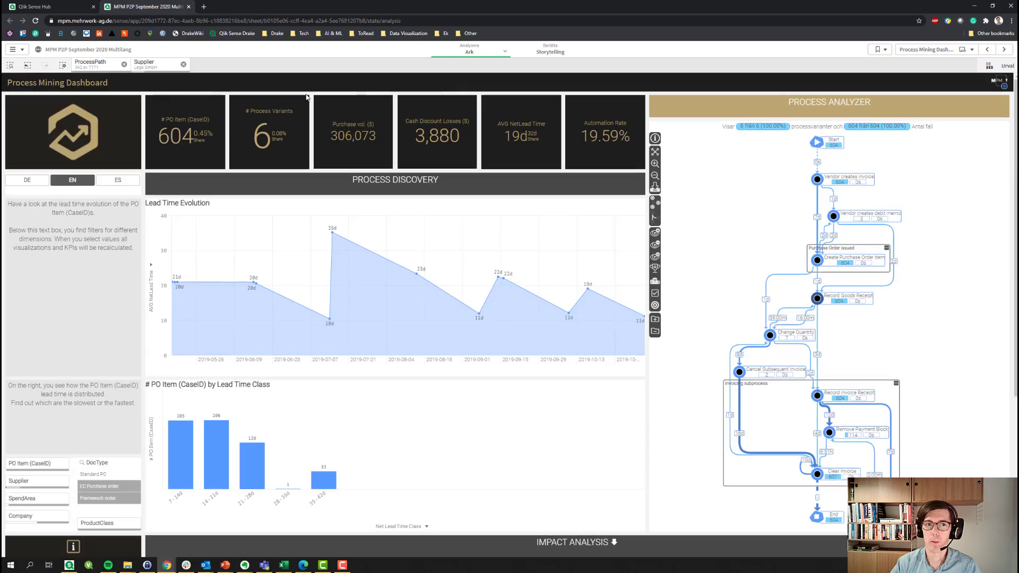
- Clear all selections and open the Conformance Checking sheet to examine the happy path in its process graph
click(62, 65)
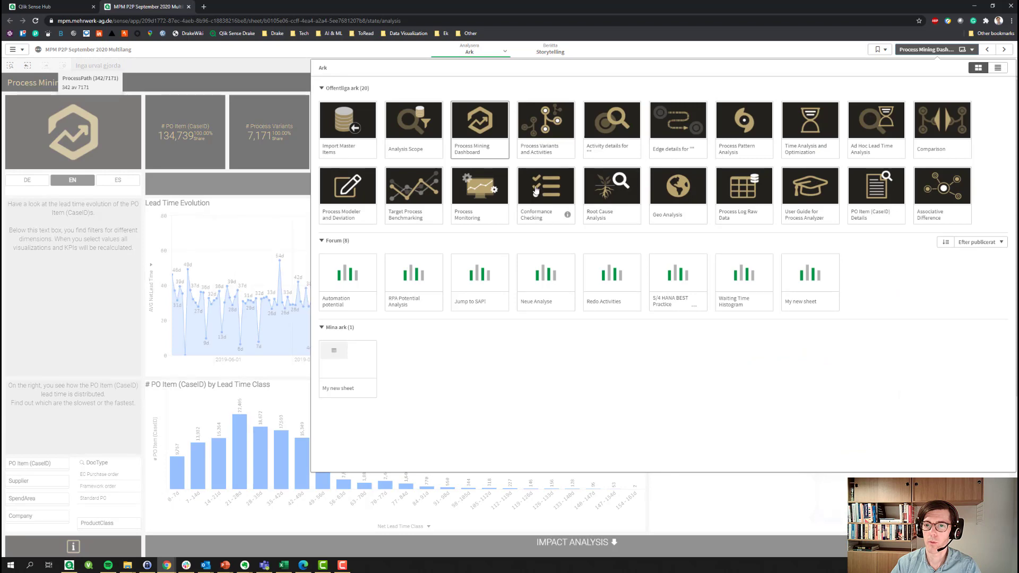
click(536, 192)
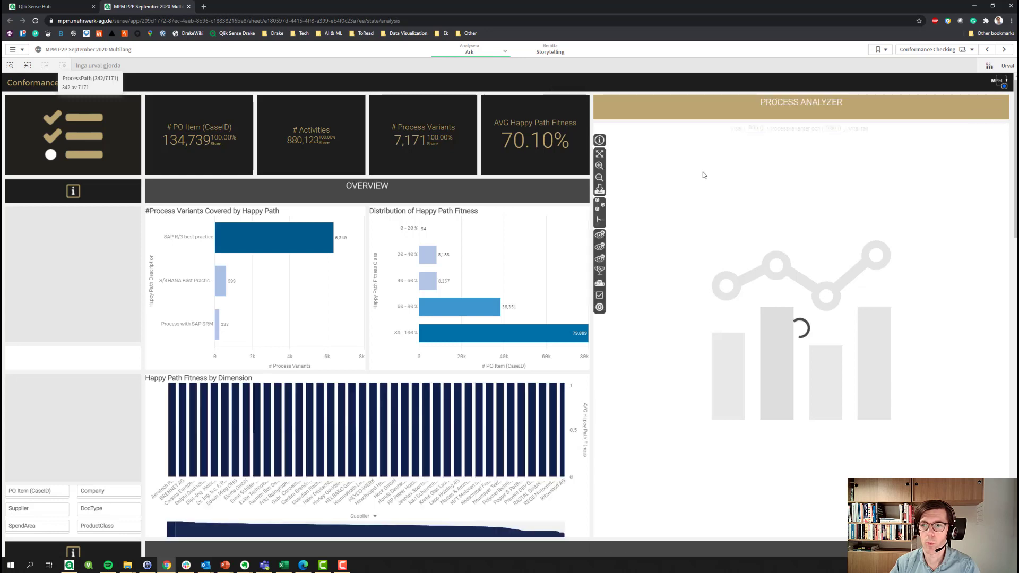
mouse_move(517, 166)
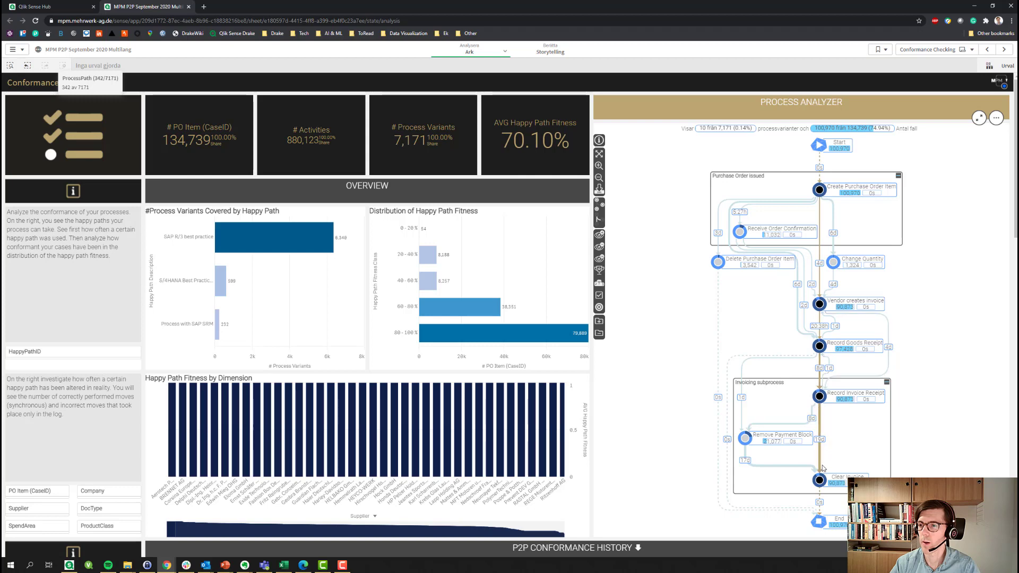
scroll(811, 377, up, 1)
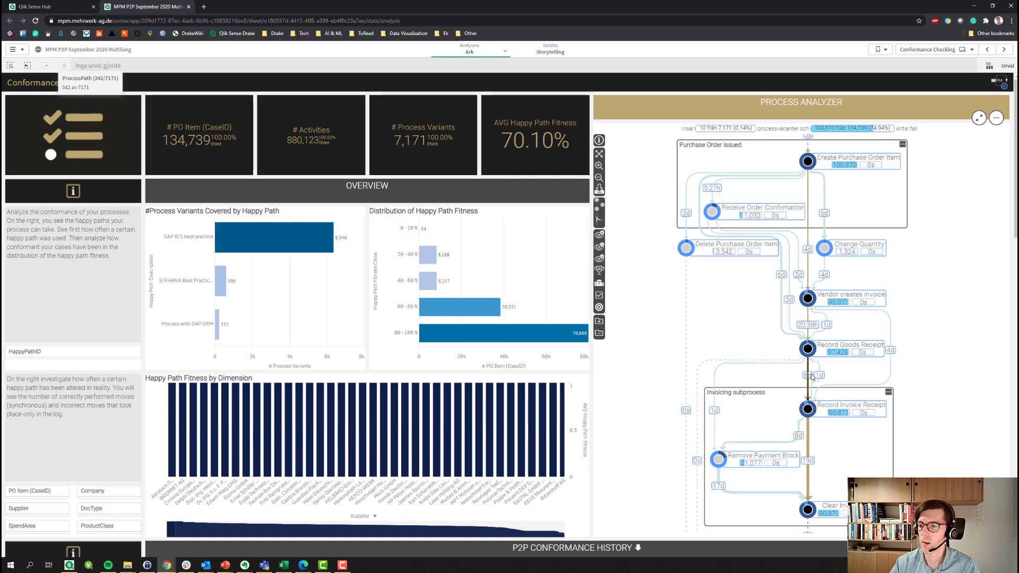
mouse_move(898, 238)
mouse_down()
mouse_move(901, 277)
mouse_move(905, 248)
mouse_up()
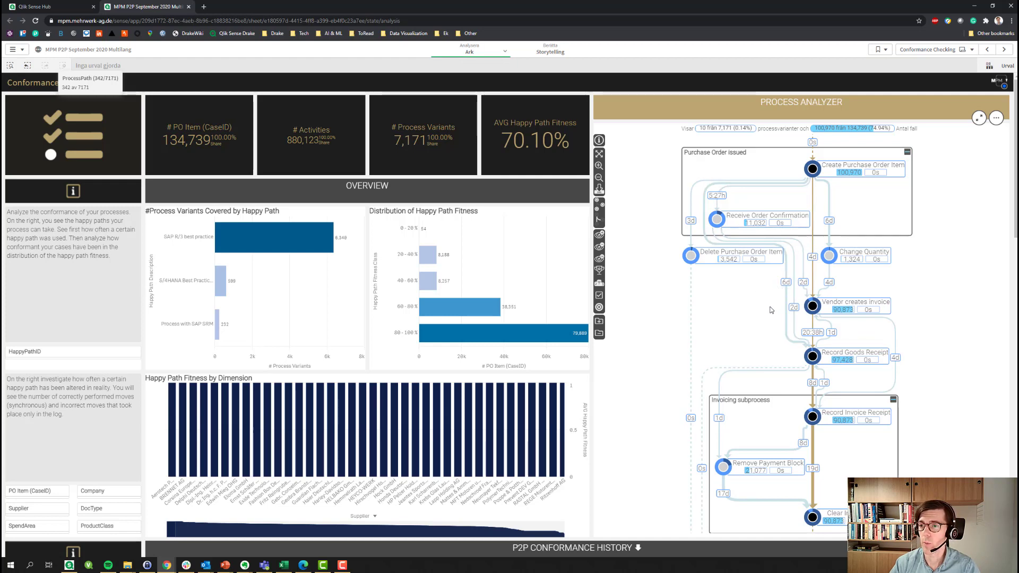
scroll(940, 392, down, 3)
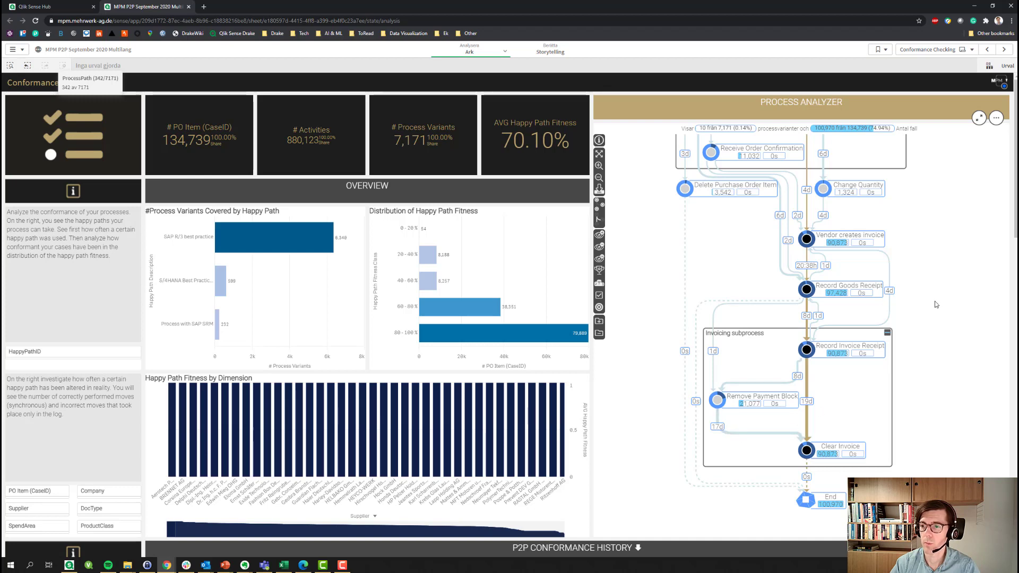
drag(943, 250, 939, 356)
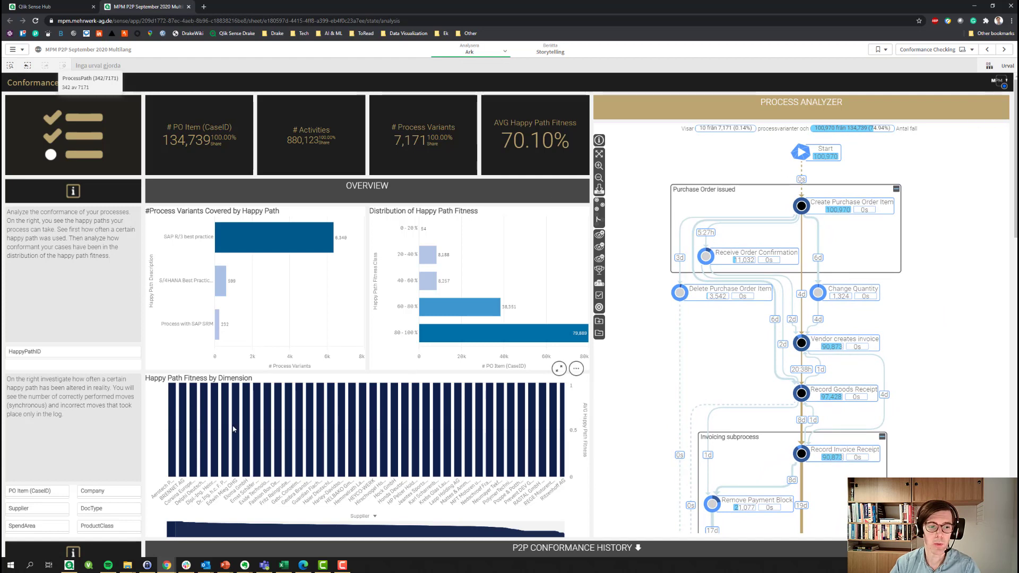
drag(656, 369, 654, 351)
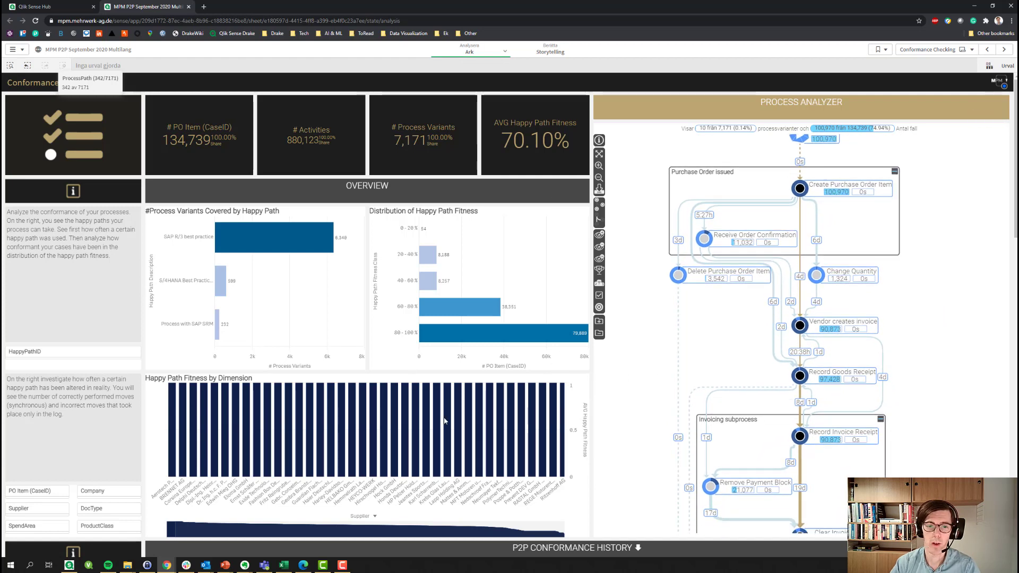
- Filter the conformance check to company MEHRWERK US and review its P2P conformance history
click(128, 493)
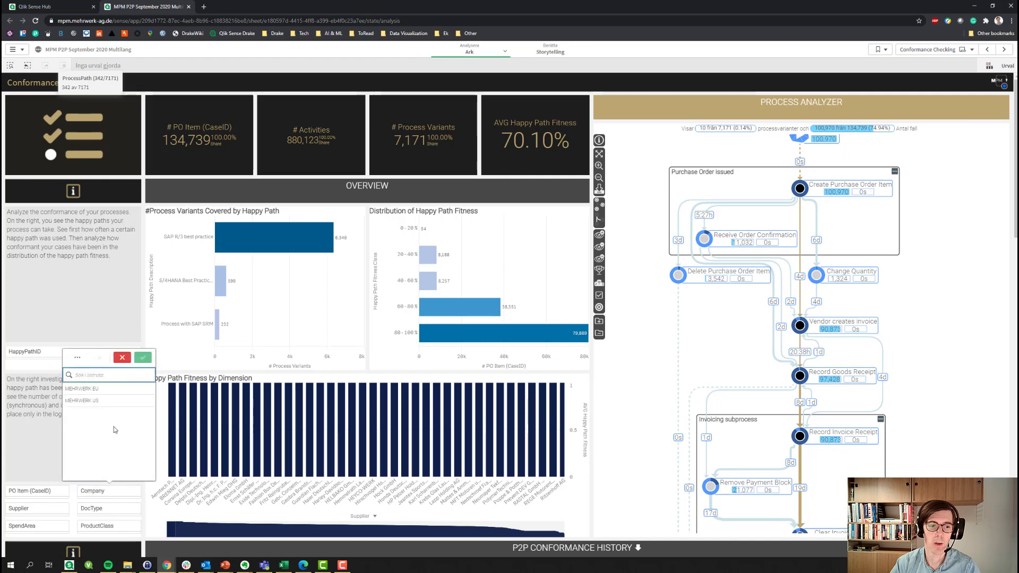
click(109, 401)
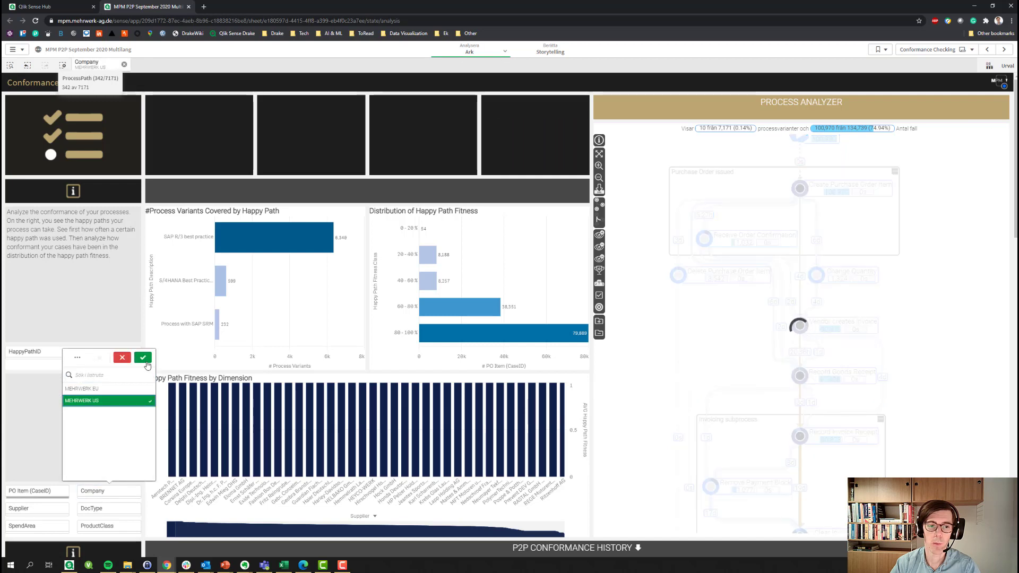
click(145, 361)
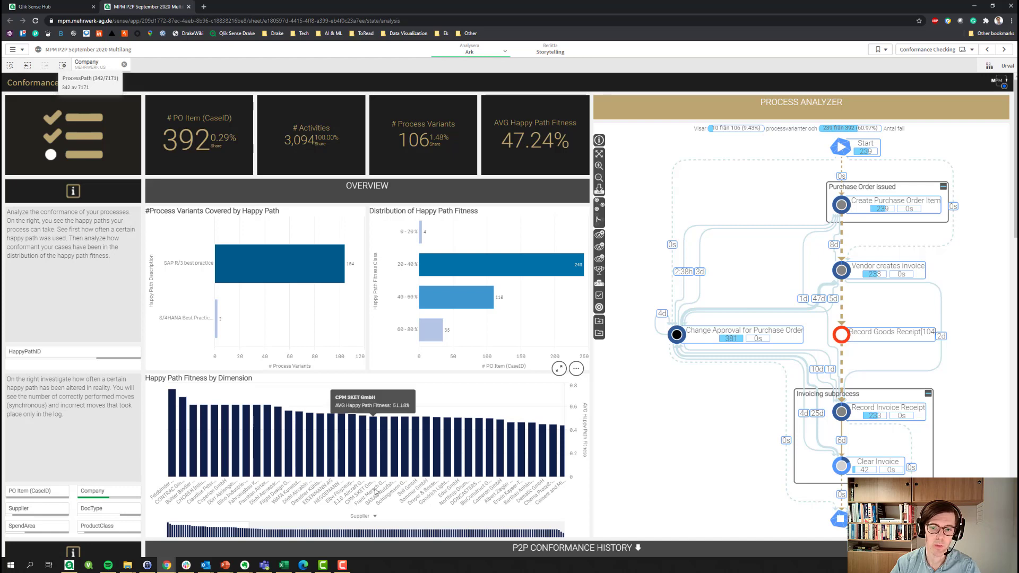
scroll(452, 356, down, 6)
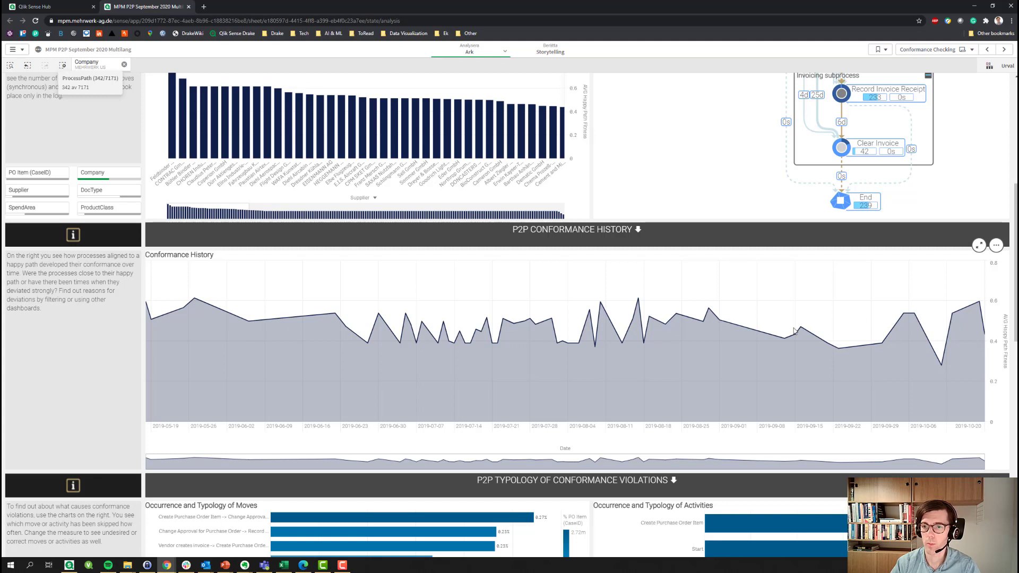
scroll(594, 403, down, 1)
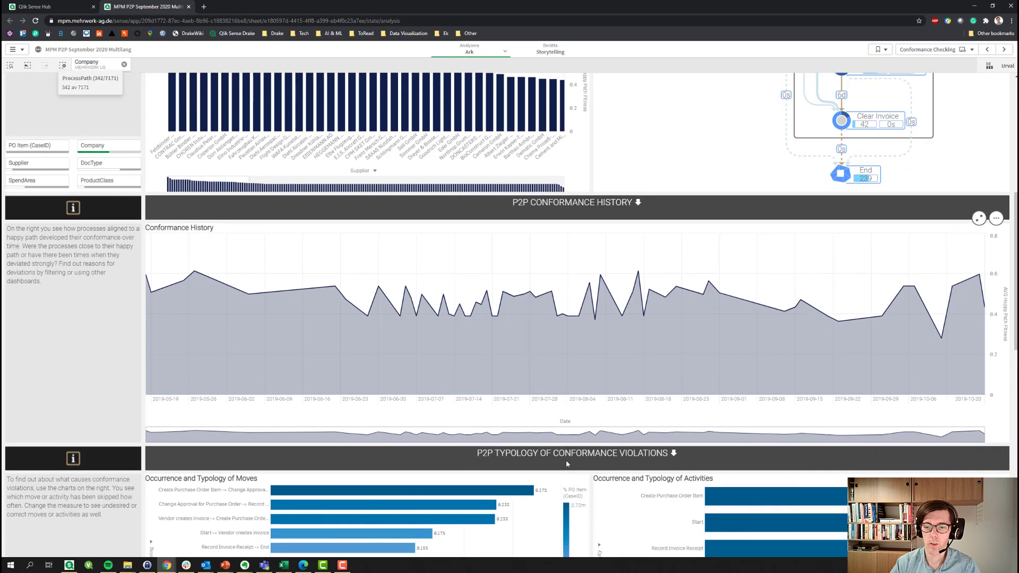
scroll(567, 463, up, 8)
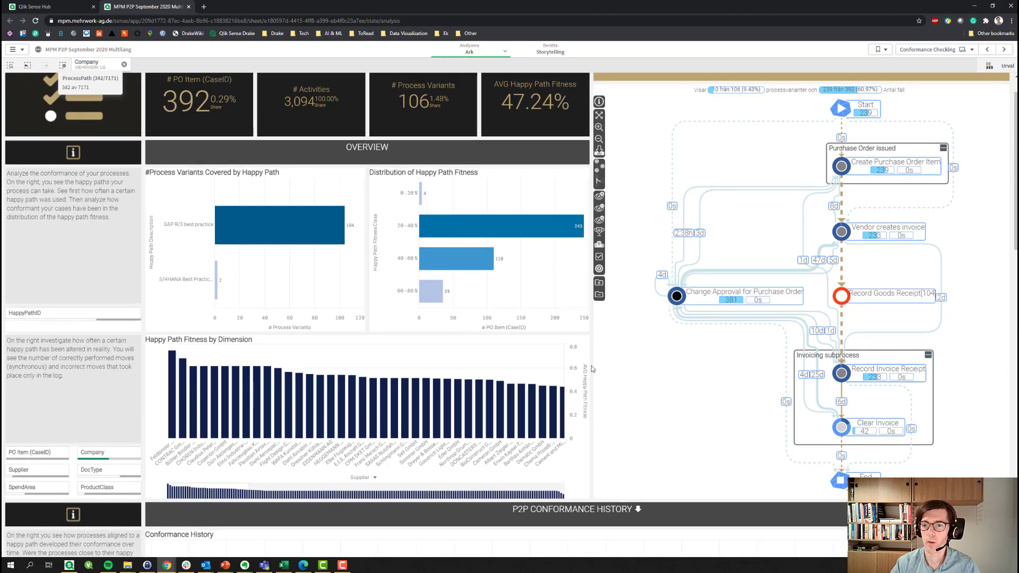
scroll(591, 365, up, 1)
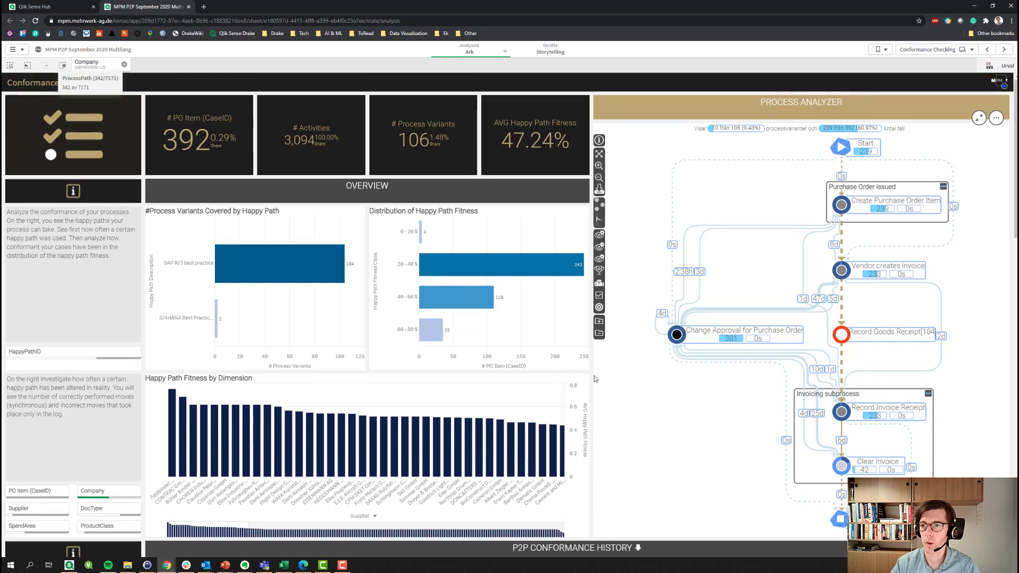